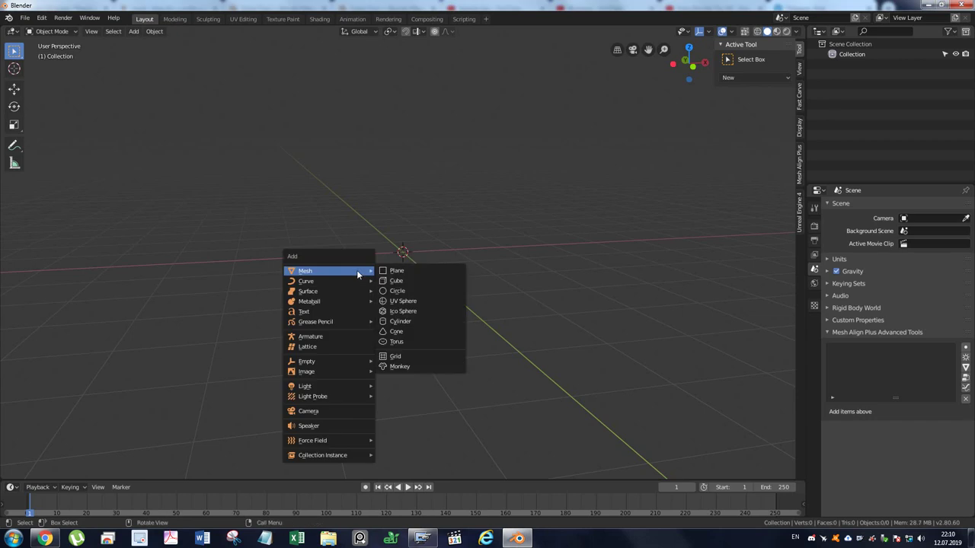
- Add a plane and rotate it 90° about X so it stands upright
{"action": "left_click", "coordinate": [392, 272]}
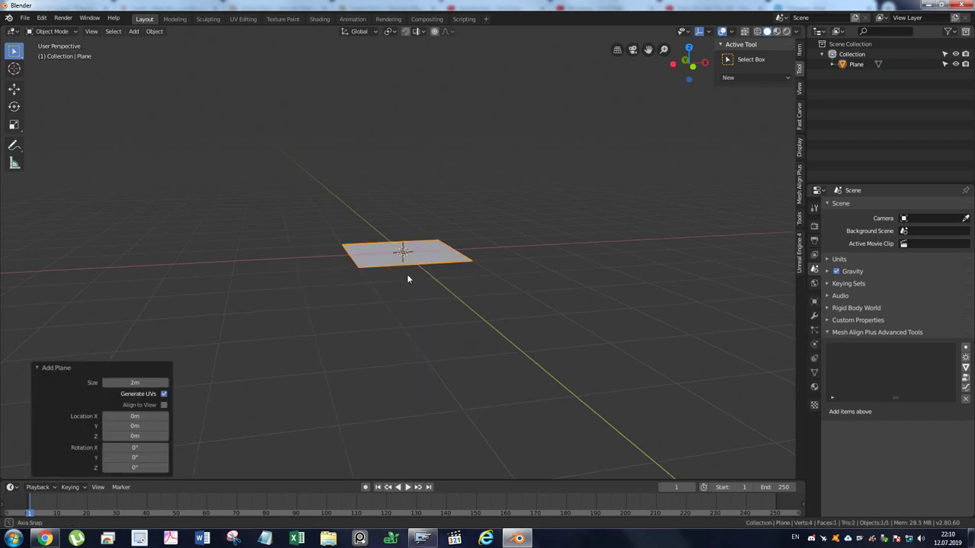
{"action": "middle_click_drag", "start_coordinate": [405, 274], "coordinate": [440, 272]}
{"action": "key", "text": "r"}
{"action": "key", "text": "x"}
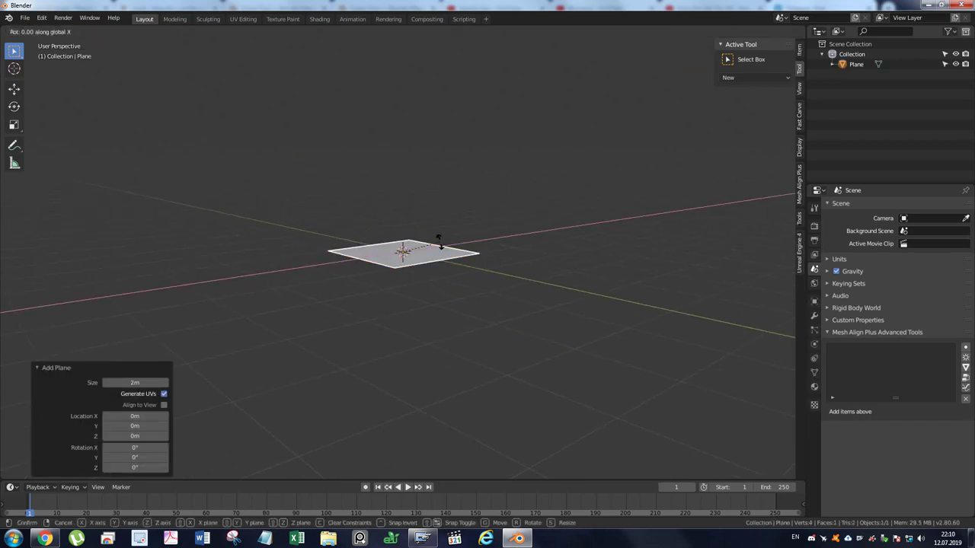
{"action": "left_click", "coordinate": [423, 330]}
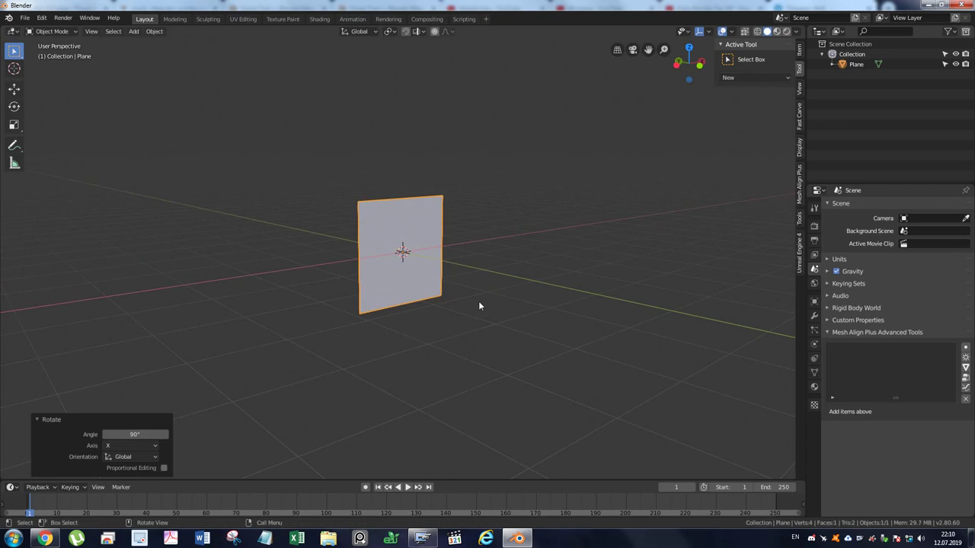
{"action": "middle_click_drag", "start_coordinate": [455, 319], "coordinate": [440, 299]}
- Apply all transforms to the plane and switch it into Edit Mode
{"action": "key", "text": "ctrl+a"}
{"action": "left_click", "coordinate": [440, 295]}
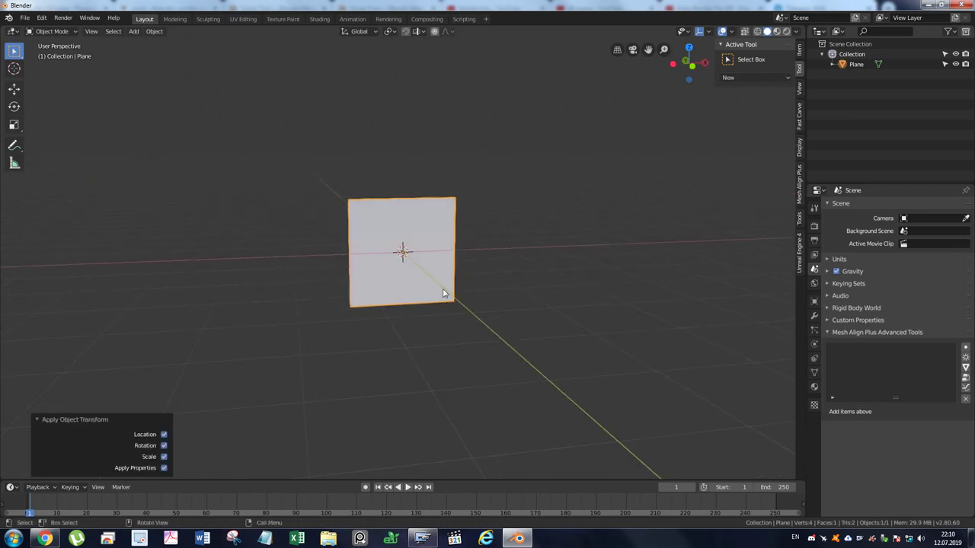
{"action": "scroll", "coordinate": [443, 293], "scroll_direction": "up", "scroll_amount": 5}
{"action": "key", "text": "ctrl+Tab"}
{"action": "left_click", "coordinate": [522, 287]}
- Cut a centred horizontal edge loop across the middle of the plane
{"action": "middle_click_drag", "start_coordinate": [531, 283], "coordinate": [492, 250]}
{"action": "key", "text": "ctrl"}
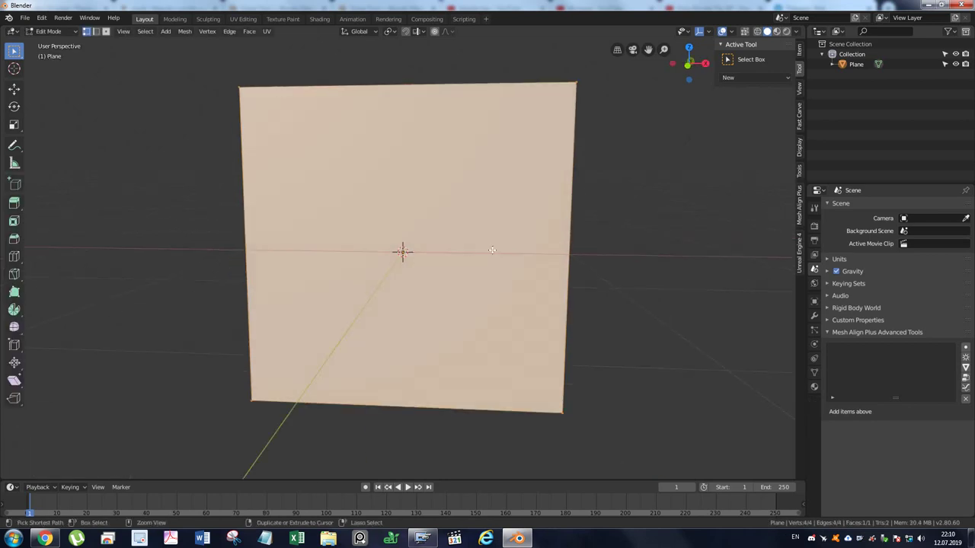
{"action": "key", "text": "ctrl+r"}
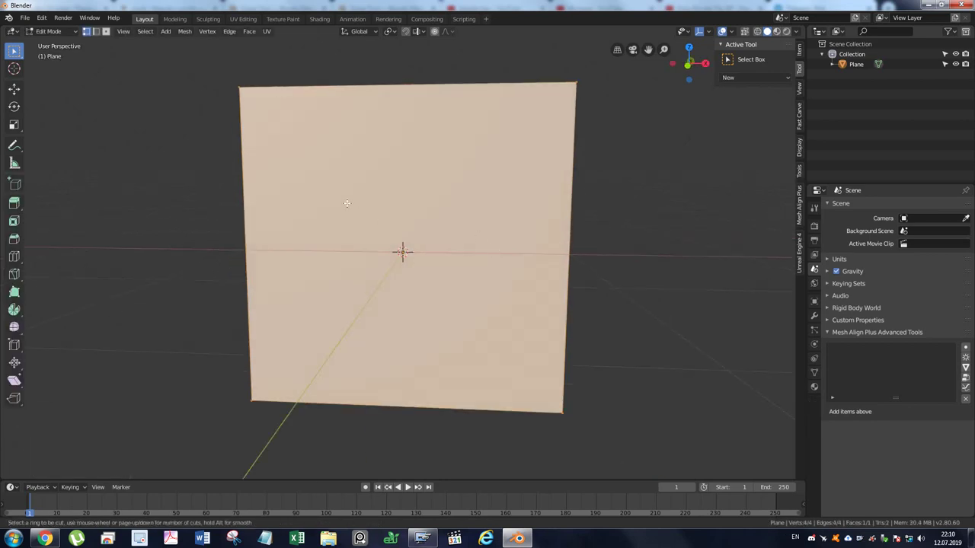
{"action": "left_click", "coordinate": [246, 236]}
{"action": "right_click", "coordinate": [266, 231]}
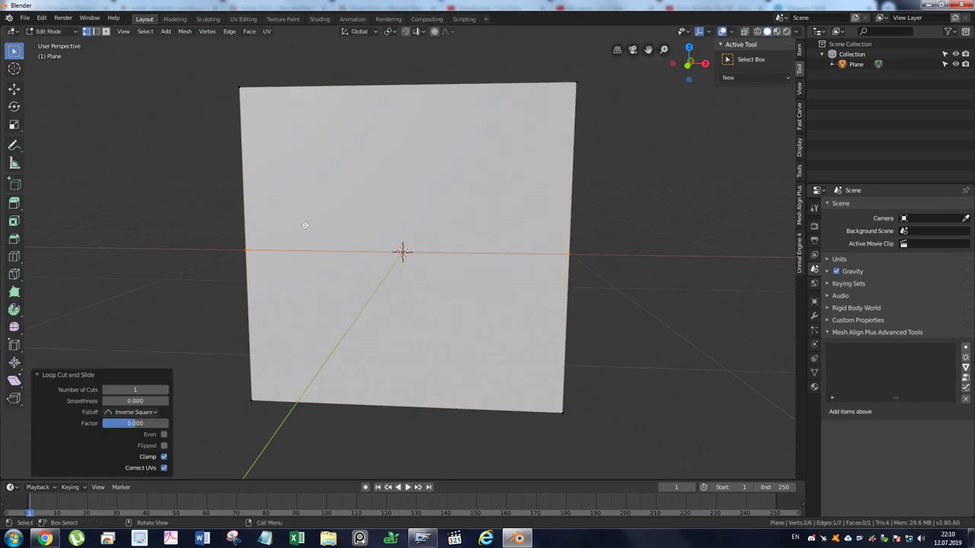
- Cancel a stray knife cut, deselect the loop, and select three vertices
{"action": "key", "text": "k"}
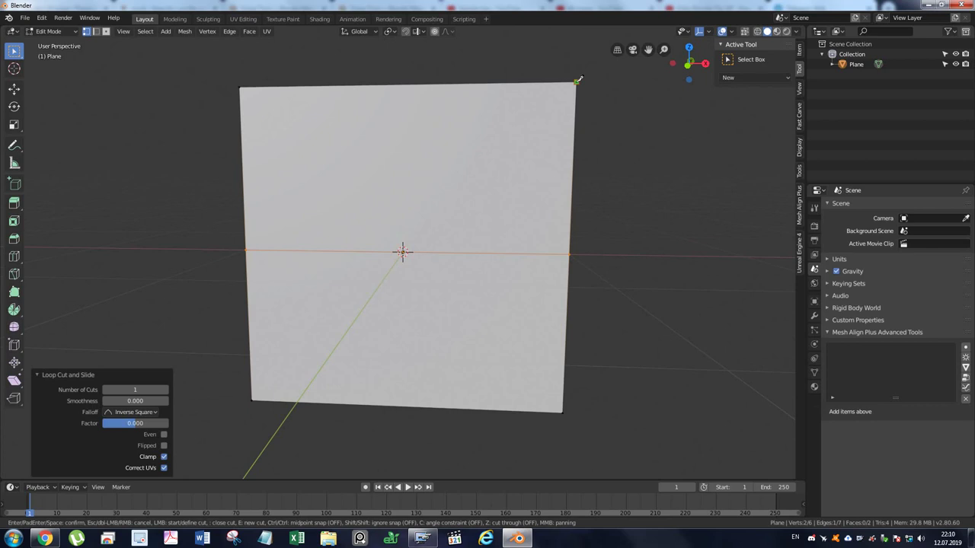
{"action": "right_click", "coordinate": [608, 106]}
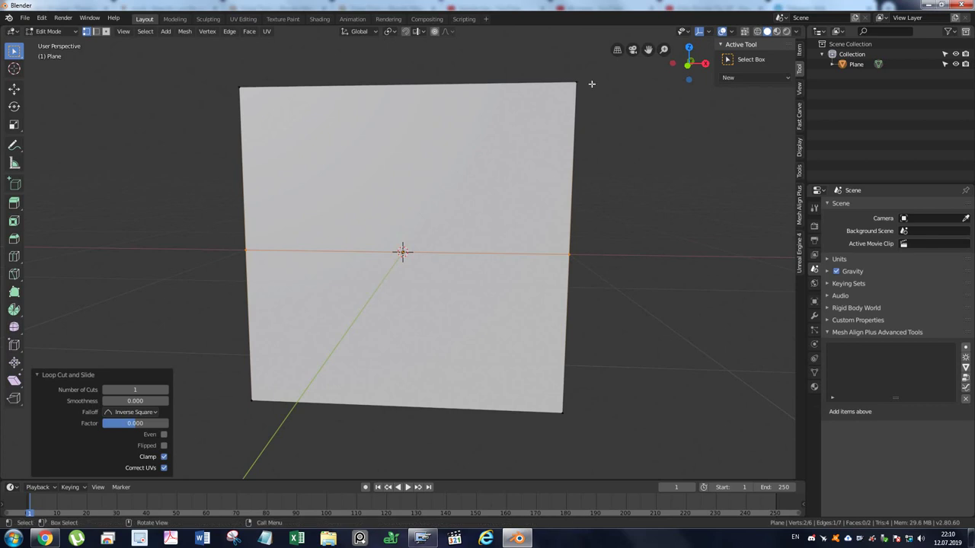
{"action": "left_click", "coordinate": [602, 97]}
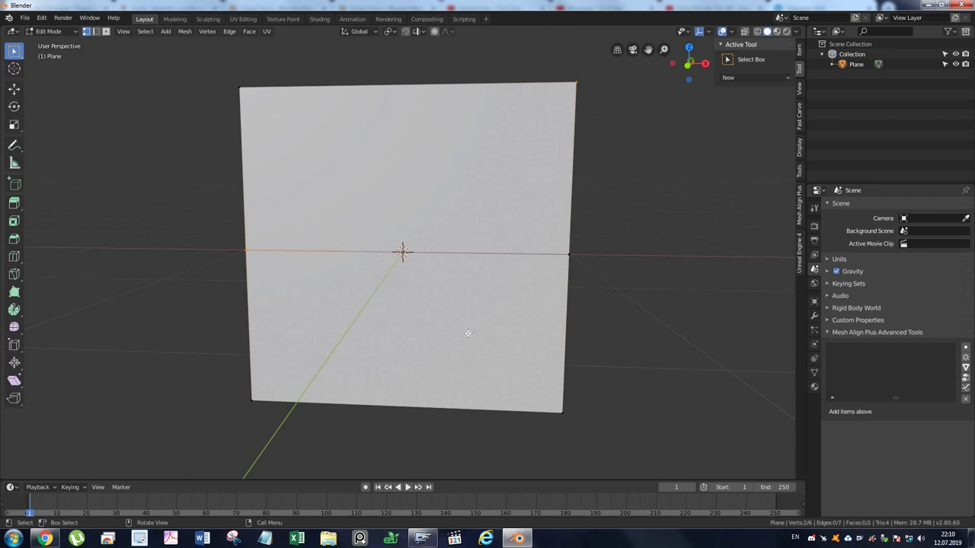
{"action": "left_click", "coordinate": [563, 413], "text": "shift"}
- Run Vertex Connect from F3 search to join the selected vertices diagonally
{"action": "key", "text": "F3"}
{"action": "type", "text": "Screw"}
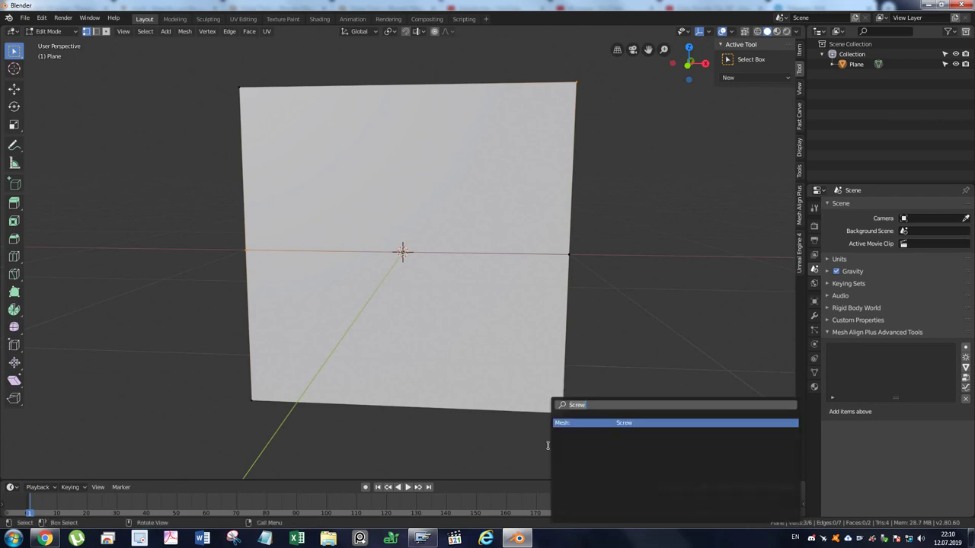
{"action": "type", "text": "conn"}
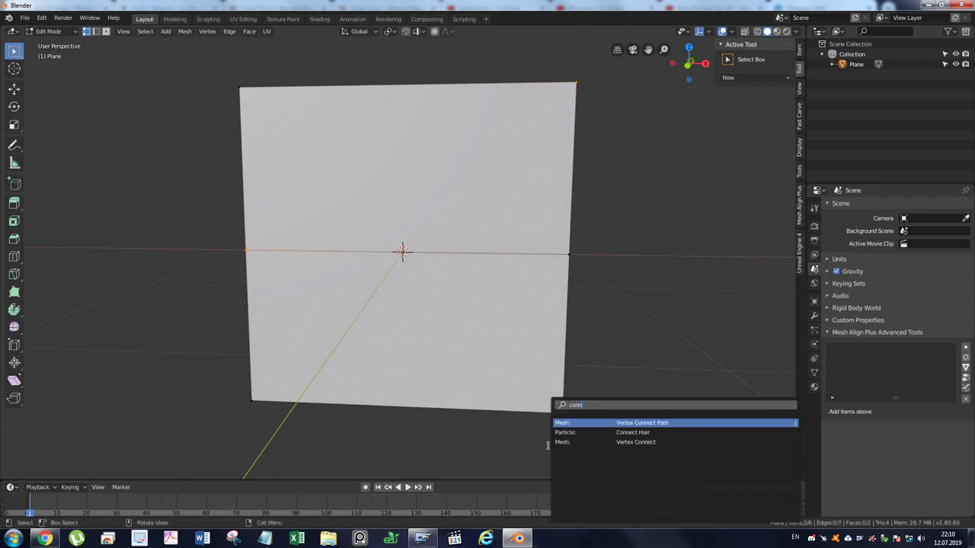
{"action": "key", "text": "Down"}
{"action": "key", "text": "Down"}
{"action": "key", "text": "Return"}
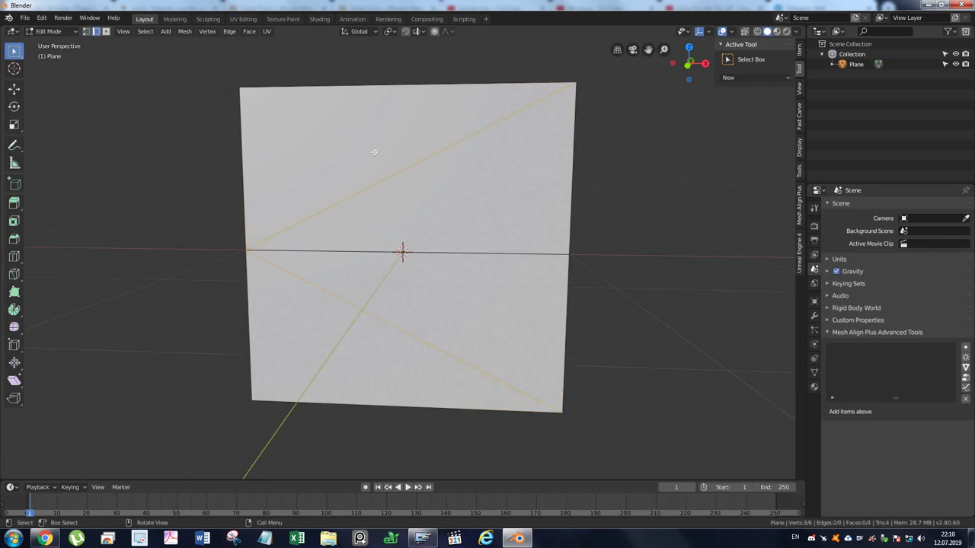
- Delete the border and middle edges and faces, leaving only the V-shaped edges
{"action": "key", "text": "2"}
{"action": "left_click_drag", "start_coordinate": [634, 180], "coordinate": [522, 294]}
{"action": "left_click_drag", "start_coordinate": [352, 359], "coordinate": [139, 480], "text": "shift"}
{"action": "key", "text": "x"}
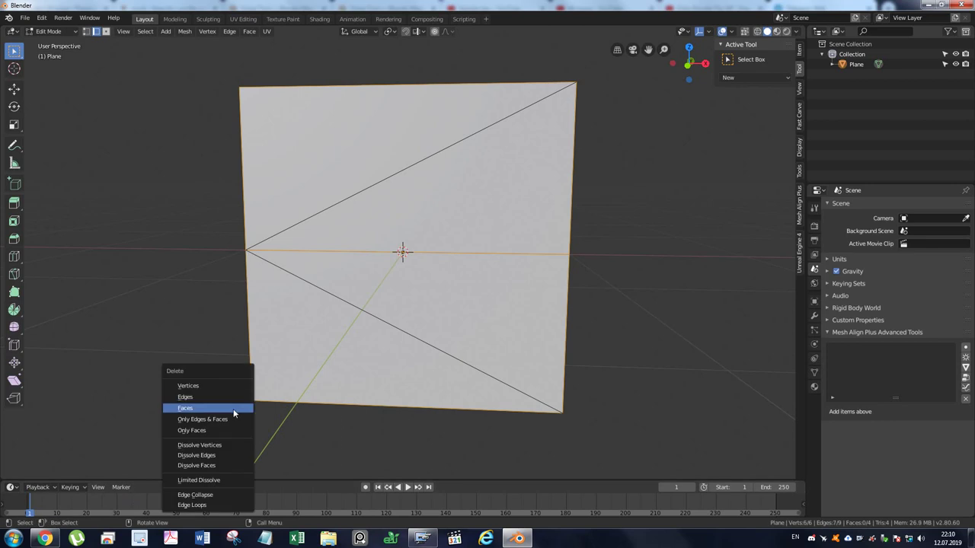
{"action": "left_click", "coordinate": [233, 396]}
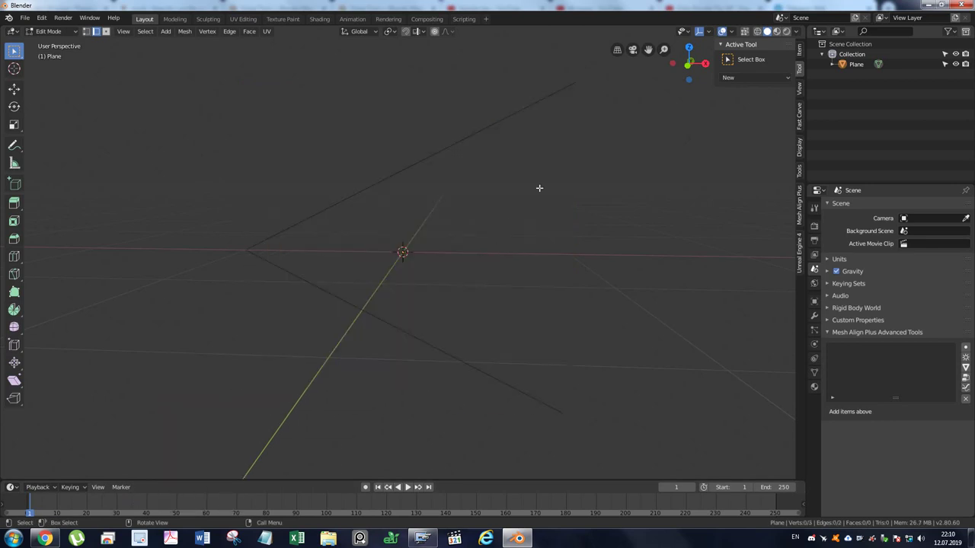
- In front view, scale the V profile to about 0.052 and move it left to X −0.872
{"action": "left_click", "coordinate": [690, 67]}
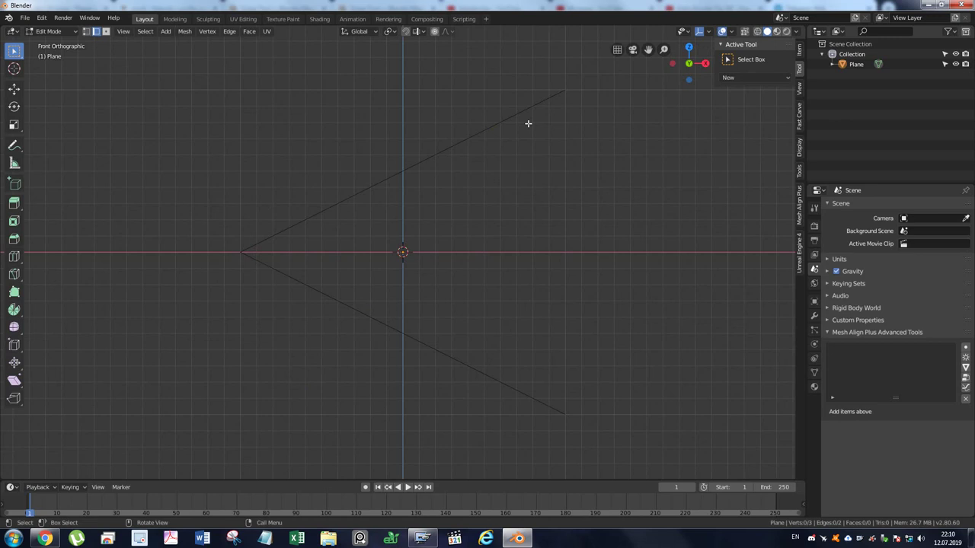
{"action": "key", "text": "a"}
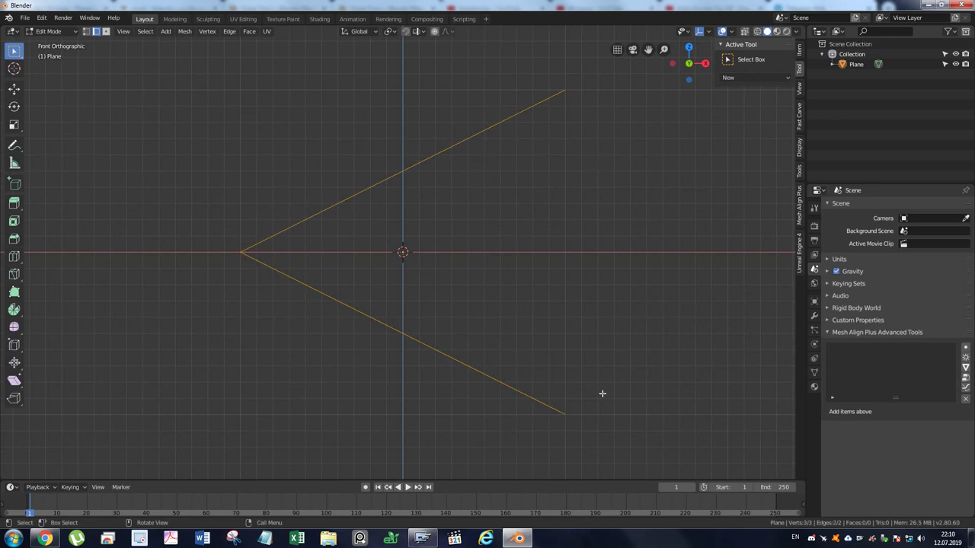
{"action": "key", "text": "s"}
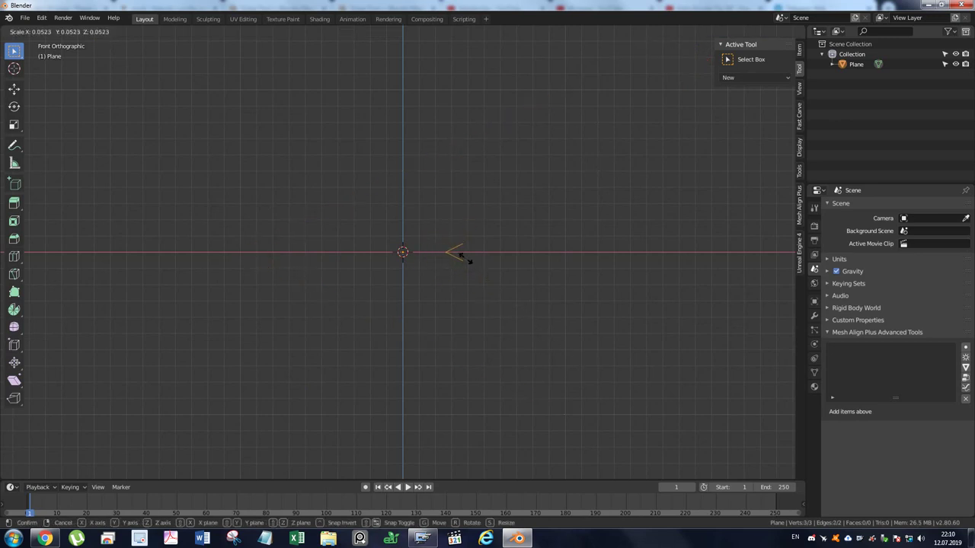
{"action": "left_click", "coordinate": [466, 259]}
{"action": "key", "text": "g"}
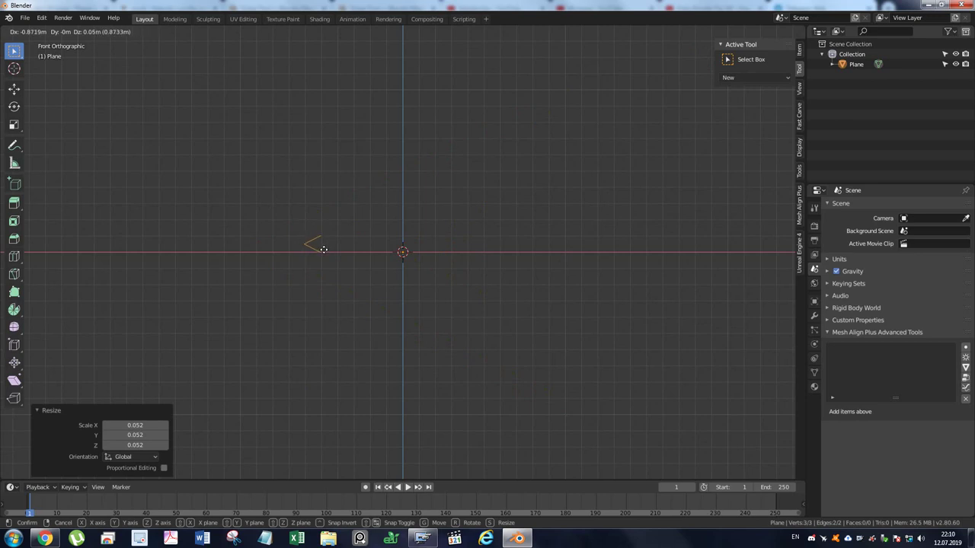
{"action": "left_click", "coordinate": [323, 250]}
{"action": "middle_click_drag", "start_coordinate": [404, 298], "coordinate": [342, 315]}
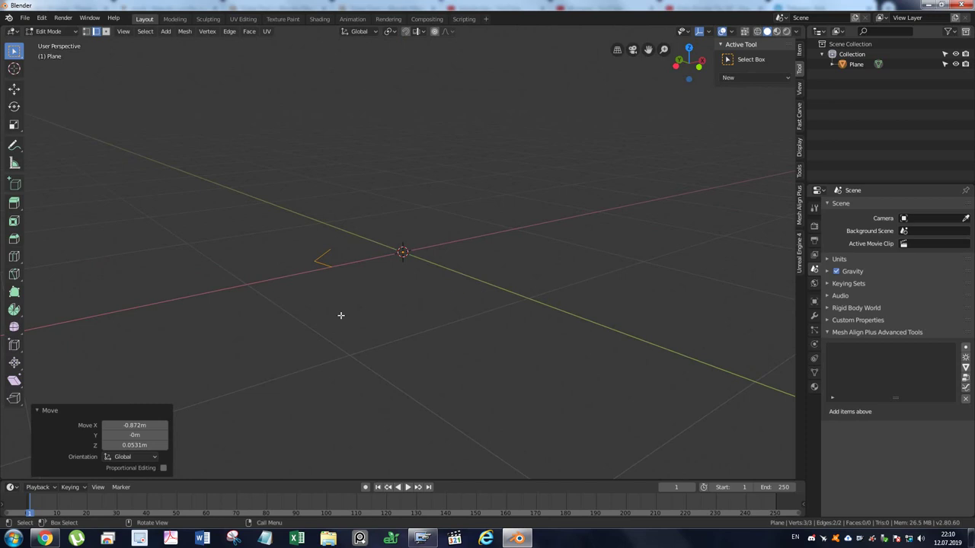
- Switch to vertex select and search 'scre' for the Screw operator
{"action": "key", "text": "1"}
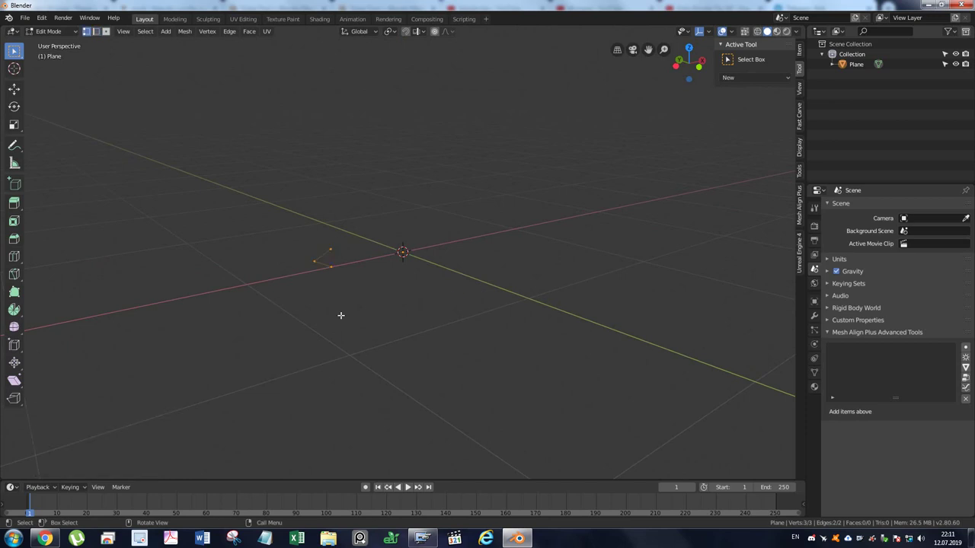
{"action": "key", "text": "F3"}
{"action": "type", "text": "scre"}
- Screw the V profile around an axis of X 0, Y 0, Z 1
{"action": "key", "text": "Return"}
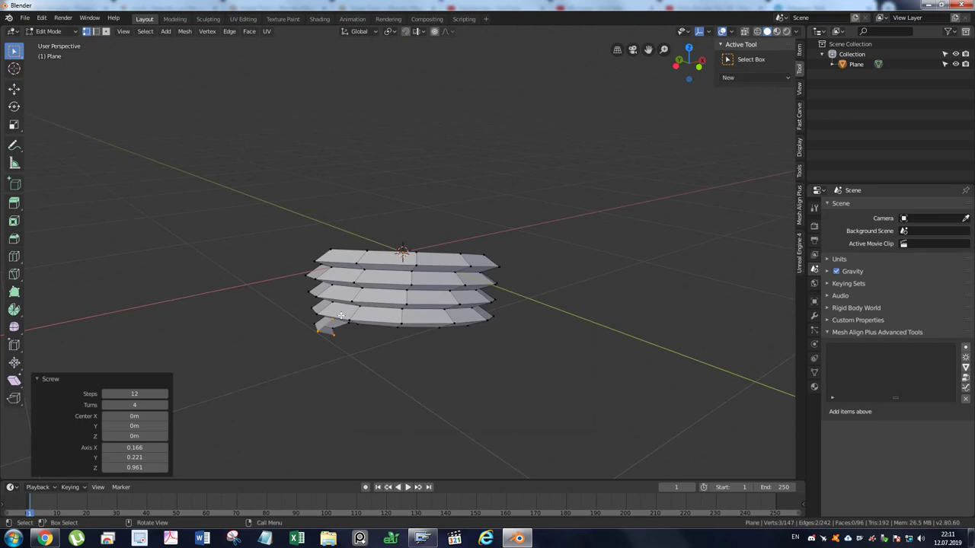
{"action": "left_click", "coordinate": [147, 448]}
{"action": "type", "text": "0"}
{"action": "key", "text": "Return"}
{"action": "left_click", "coordinate": [134, 457]}
{"action": "type", "text": "0"}
{"action": "key", "text": "Return"}
{"action": "left_click", "coordinate": [134, 467]}
{"action": "type", "text": "1"}
{"action": "key", "text": "Return"}
- Repeat the screw twice to extend the coil into a tall 480-face threaded column
{"action": "middle_click_drag", "start_coordinate": [373, 305], "coordinate": [374, 294]}
{"action": "scroll", "coordinate": [374, 294], "scroll_direction": "down", "scroll_amount": 1}
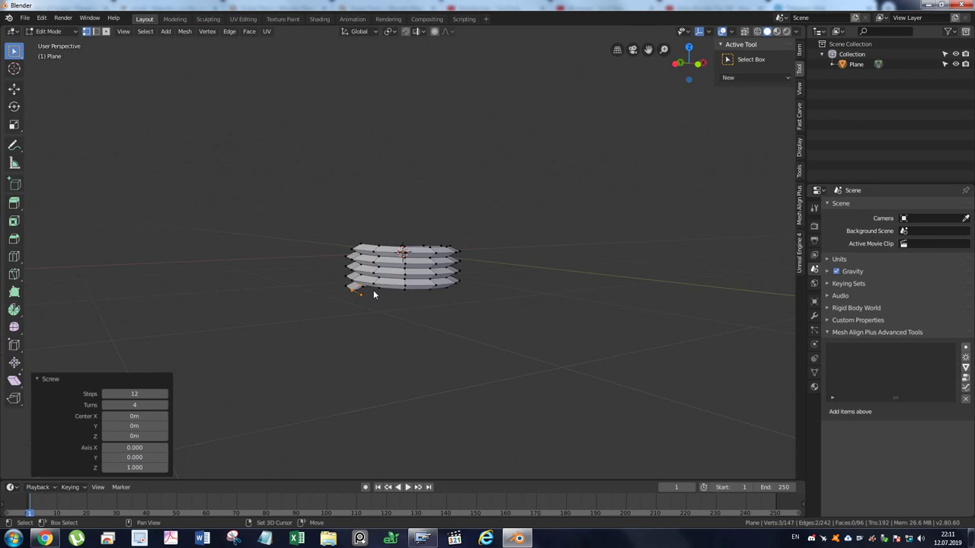
{"action": "key", "text": "shift+r"}
{"action": "key", "text": "shift+r"}
{"action": "key", "text": "shift+r"}
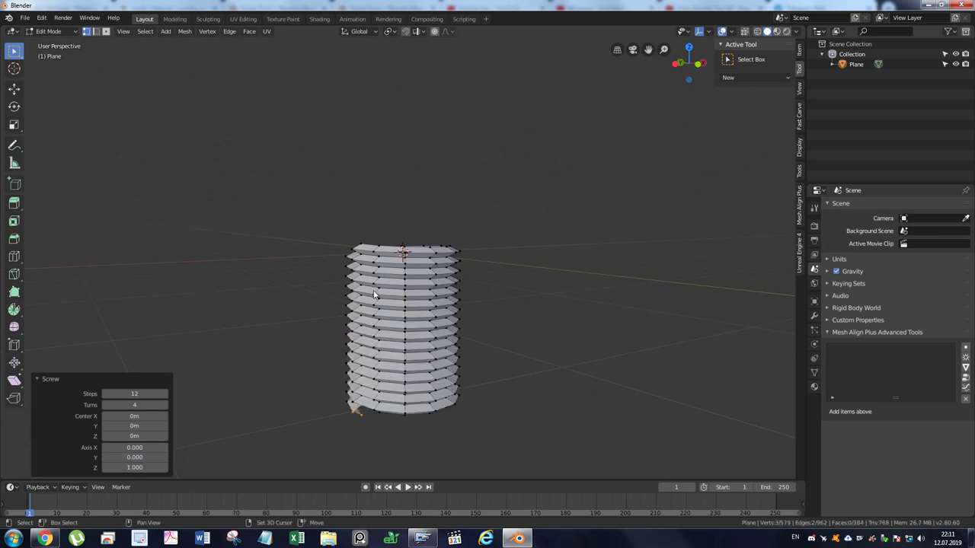
{"action": "key", "text": "shift+r"}
{"action": "mouse_move", "coordinate": [373, 294]}
{"action": "middle_mouse_down"}
{"action": "mouse_move", "coordinate": [467, 323]}
{"action": "mouse_move", "coordinate": [463, 378]}
{"action": "mouse_move", "coordinate": [453, 230]}
{"action": "mouse_move", "coordinate": [469, 265]}
{"action": "mouse_move", "coordinate": [419, 221]}
{"action": "middle_mouse_up"}
{"action": "scroll", "coordinate": [419, 222], "scroll_direction": "up", "scroll_amount": 2}
{"action": "scroll", "coordinate": [417, 222], "scroll_direction": "up", "scroll_amount": 2}
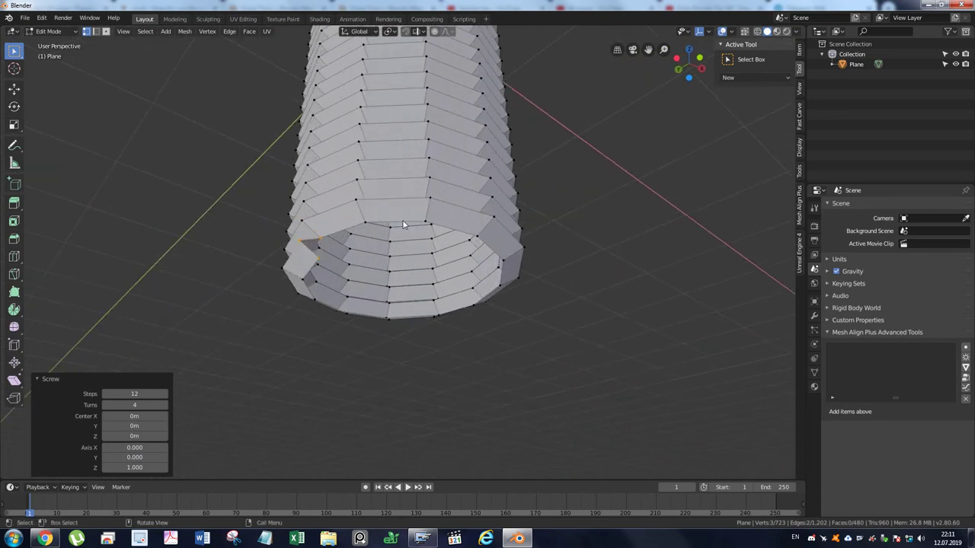
- Select the coil's open bottom edge loop and fill it with a face
{"action": "key", "text": "2"}
{"action": "left_click", "coordinate": [383, 225], "text": "alt"}
{"action": "left_click", "coordinate": [311, 243], "text": "alt"}
{"action": "key", "text": "f"}
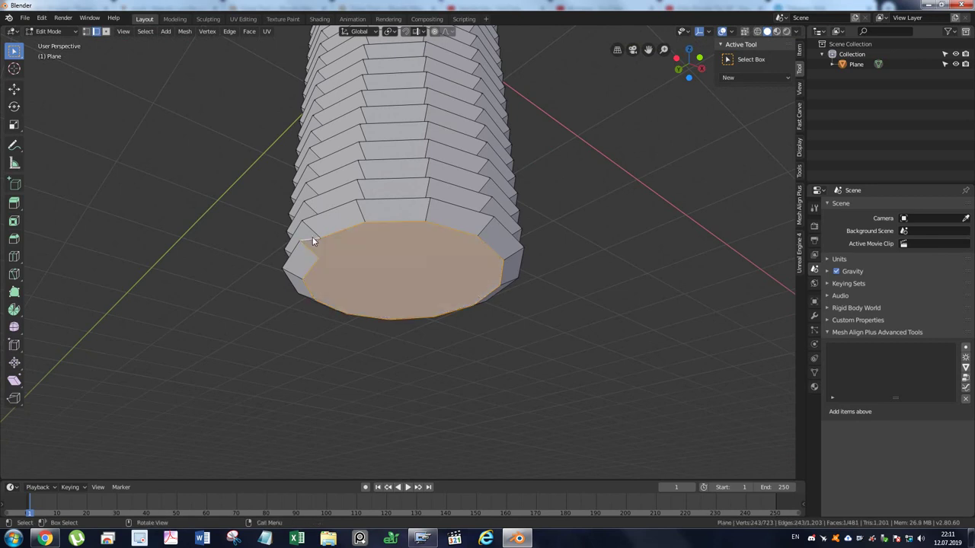
- Knife a cut point on the filled bottom face
{"action": "mouse_move", "coordinate": [331, 224]}
{"action": "middle_mouse_down"}
{"action": "mouse_move", "coordinate": [308, 244]}
{"action": "mouse_move", "coordinate": [348, 228]}
{"action": "middle_mouse_up"}
{"action": "key", "text": "k"}
{"action": "left_click", "coordinate": [353, 260]}
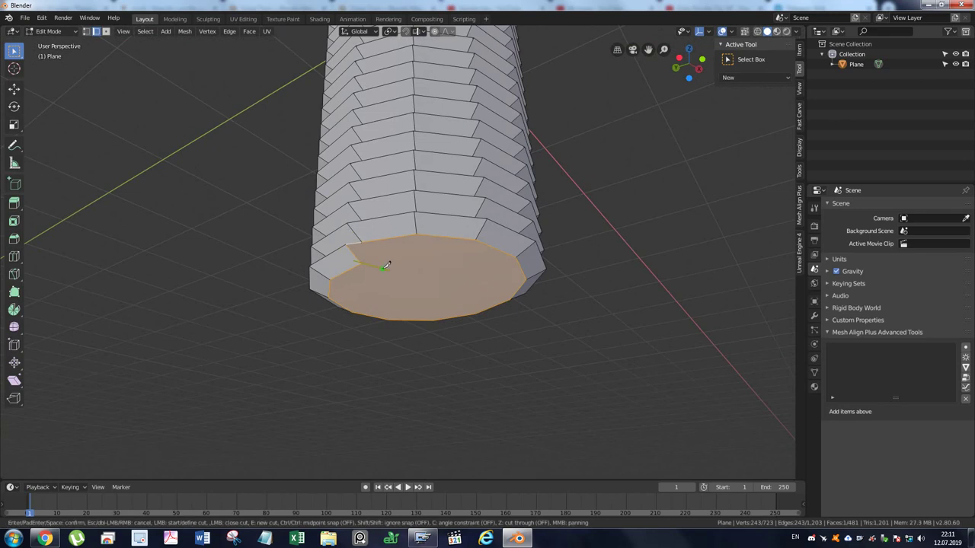
{"action": "left_click", "coordinate": [417, 233]}
{"action": "key", "text": "Return"}
- Knife a cut across the bottom cap between opposite rim vertices, then undo it
{"action": "mouse_move", "coordinate": [454, 256]}
{"action": "middle_mouse_down"}
{"action": "mouse_move", "coordinate": [459, 298]}
{"action": "mouse_move", "coordinate": [481, 274]}
{"action": "mouse_move", "coordinate": [458, 252]}
{"action": "mouse_move", "coordinate": [462, 193]}
{"action": "mouse_move", "coordinate": [425, 200]}
{"action": "mouse_move", "coordinate": [421, 178]}
{"action": "middle_mouse_up"}
{"action": "key", "text": "k"}
{"action": "middle_click_drag", "start_coordinate": [347, 130], "coordinate": [346, 137]}
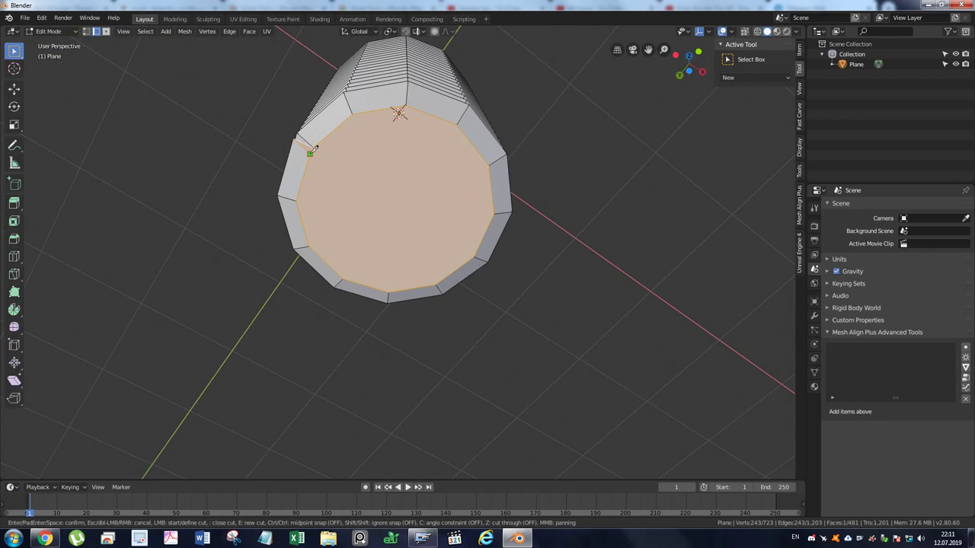
{"action": "left_click", "coordinate": [313, 152]}
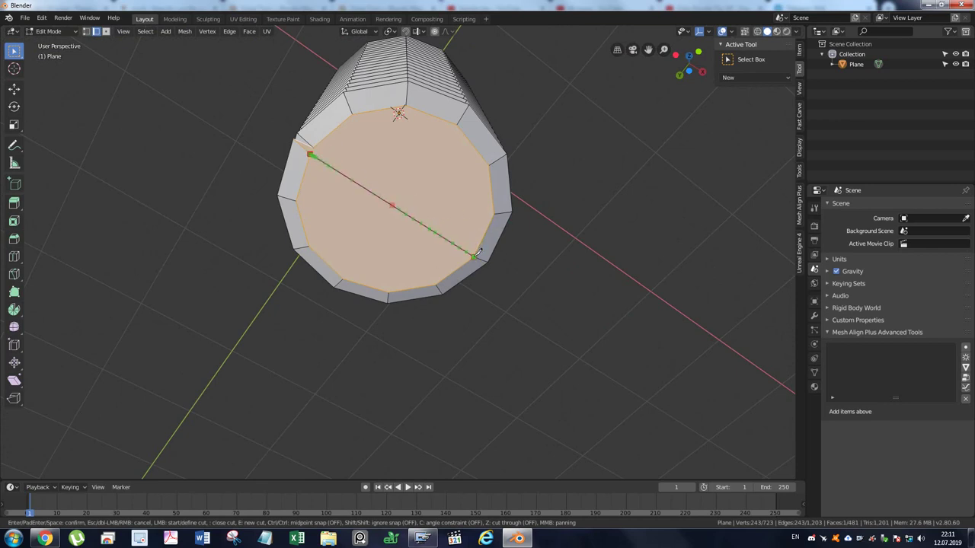
{"action": "left_click", "coordinate": [475, 256]}
{"action": "key", "text": "Return"}
{"action": "mouse_move", "coordinate": [487, 157]}
{"action": "middle_mouse_down"}
{"action": "mouse_move", "coordinate": [457, 205]}
{"action": "mouse_move", "coordinate": [479, 210]}
{"action": "mouse_move", "coordinate": [420, 221]}
{"action": "mouse_move", "coordinate": [303, 174]}
{"action": "mouse_move", "coordinate": [504, 245]}
{"action": "middle_mouse_up"}
{"action": "key", "text": "ctrl+z"}
- Delete the bottom cap faces to leave an open tube, returning to vertex select
{"action": "key", "text": "x"}
{"action": "left_click", "coordinate": [411, 230]}
{"action": "key", "text": "1"}
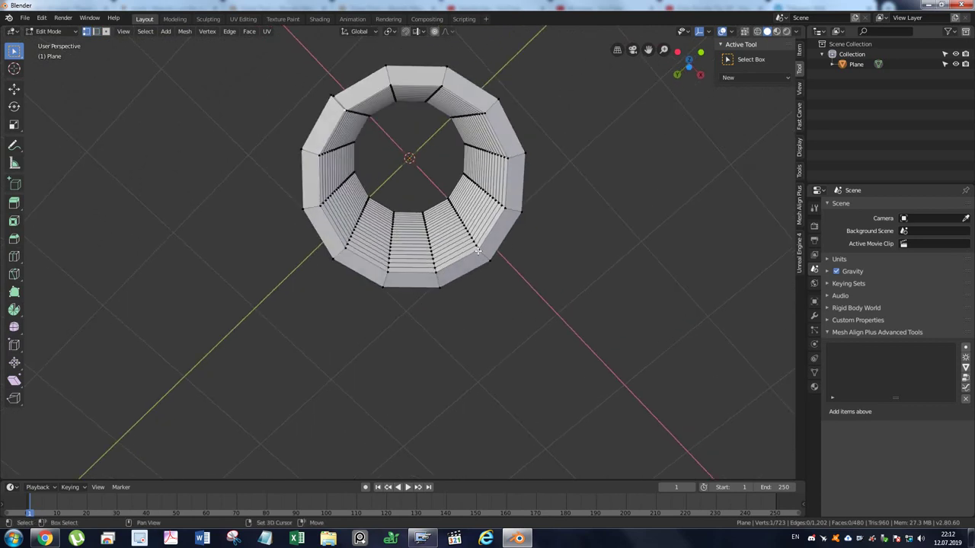
- Run Vertex Connect on the selected vertices via the 'conn' search
{"action": "key", "text": "F3"}
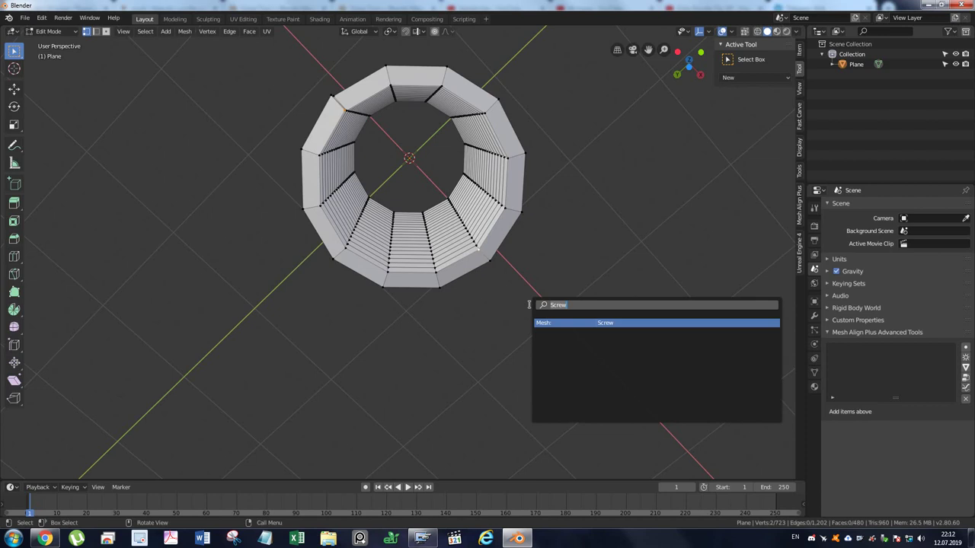
{"action": "type", "text": "conn"}
{"action": "key", "text": "Down"}
{"action": "key", "text": "Down"}
{"action": "key", "text": "Return"}
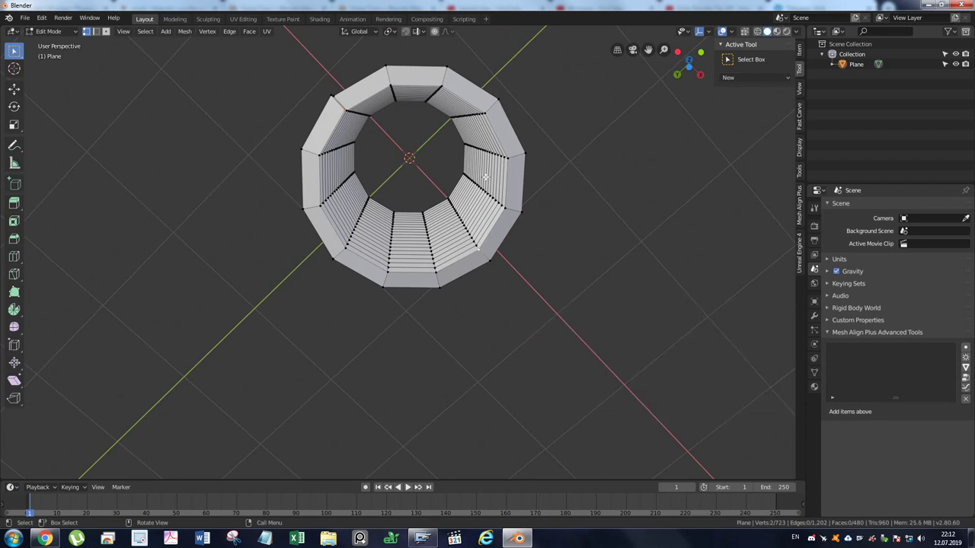
- Fill two small faces at the thread-start gap on the tube's left edge
{"action": "middle_click_drag", "start_coordinate": [487, 178], "coordinate": [452, 193]}
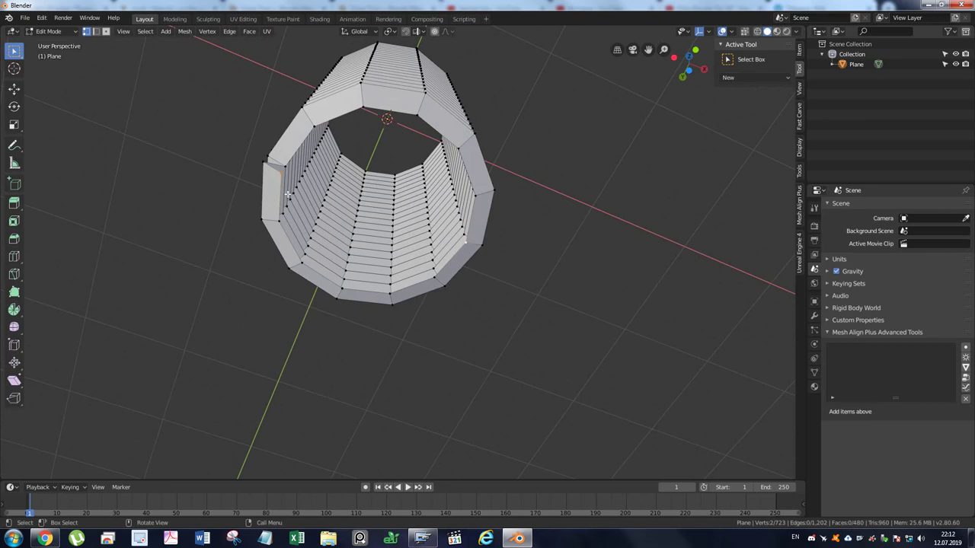
{"action": "key", "text": "2"}
{"action": "middle_click_drag", "start_coordinate": [282, 176], "coordinate": [273, 215]}
{"action": "left_click", "coordinate": [266, 199]}
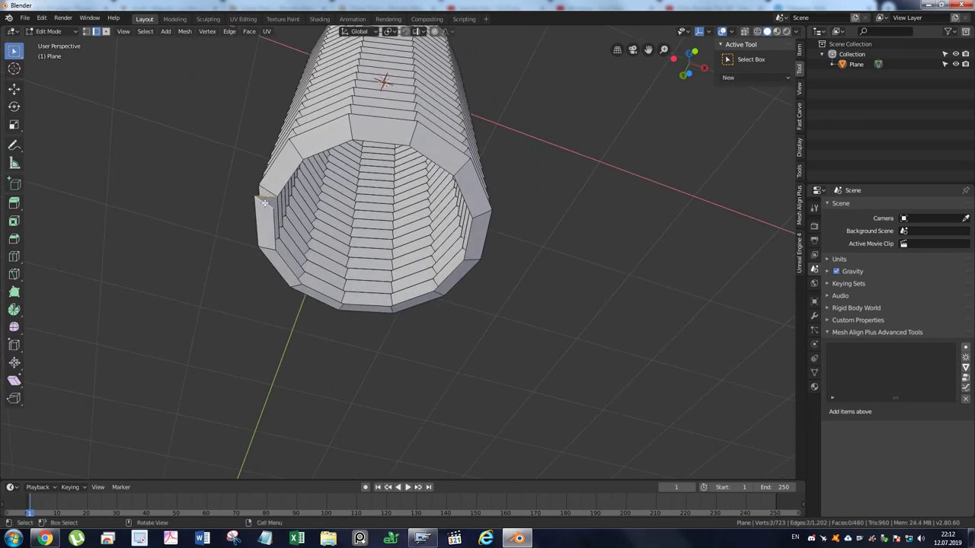
{"action": "left_click", "coordinate": [271, 205], "text": "shift"}
{"action": "key", "text": "f"}
{"action": "middle_click_drag", "start_coordinate": [288, 180], "coordinate": [320, 245]}
{"action": "key", "text": "1"}
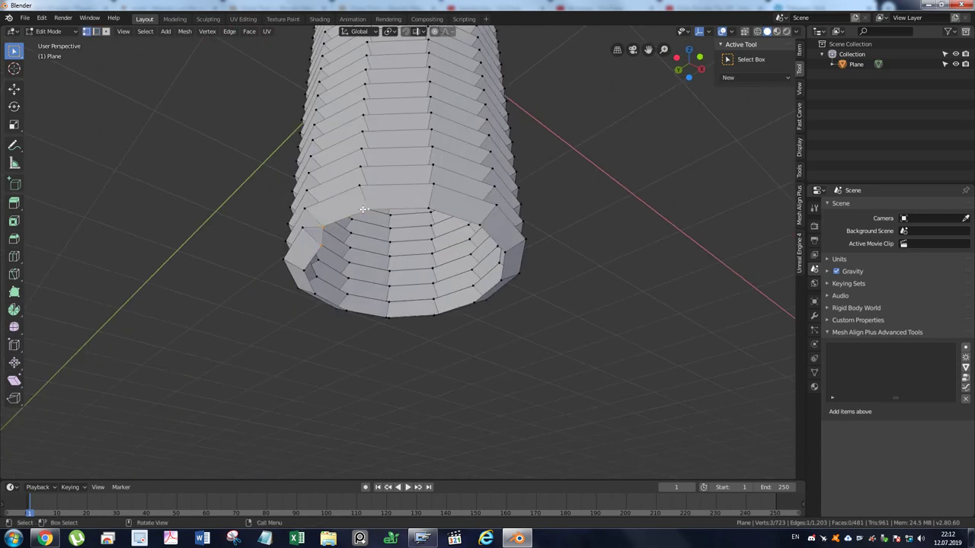
{"action": "key", "text": "f"}
- Select a single edge on the tube's inner rim in edge mode
{"action": "middle_click_drag", "start_coordinate": [361, 209], "coordinate": [340, 175]}
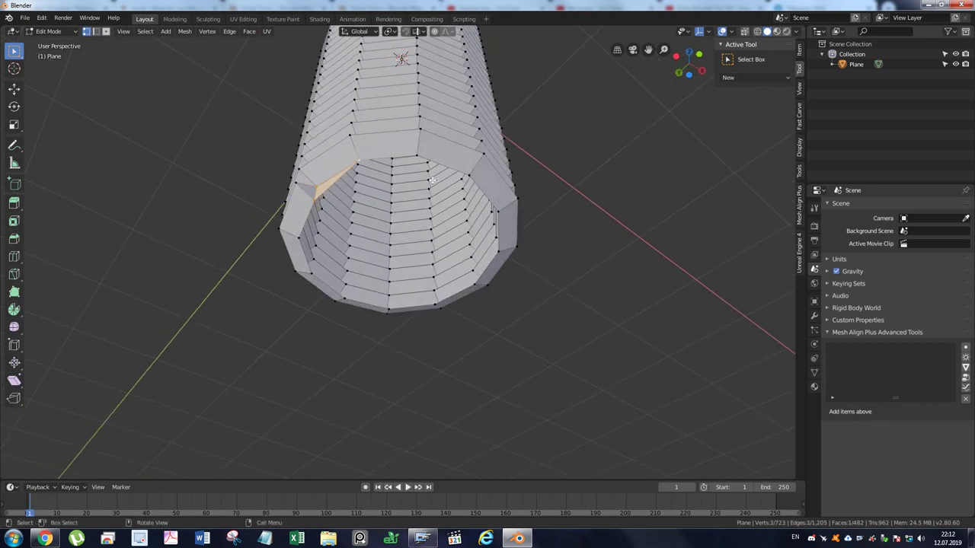
{"action": "key", "text": "2"}
{"action": "left_click", "coordinate": [342, 175]}
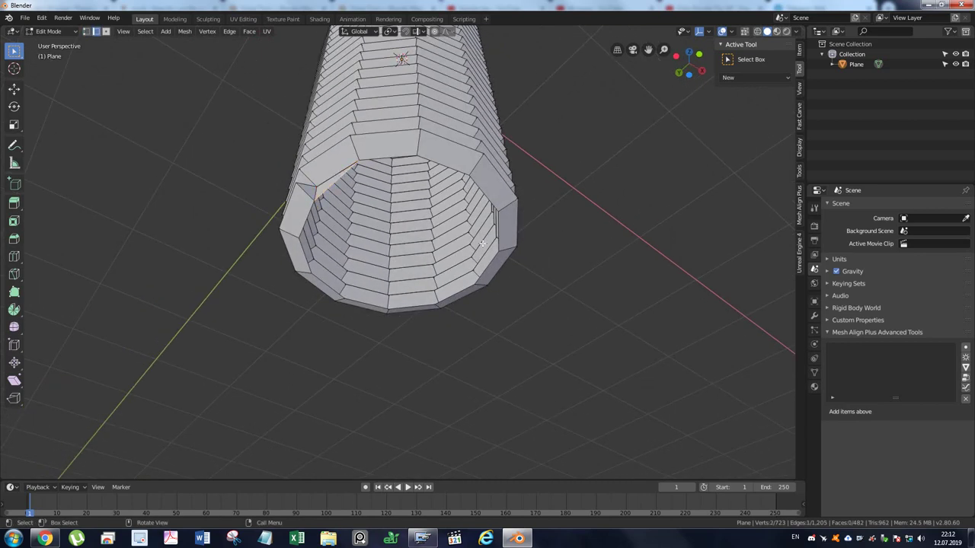
- Select the rim loop by shortest path and fill it with a cap face
{"action": "left_click", "coordinate": [493, 239], "text": "ctrl"}
{"action": "left_click", "coordinate": [397, 307], "text": "ctrl"}
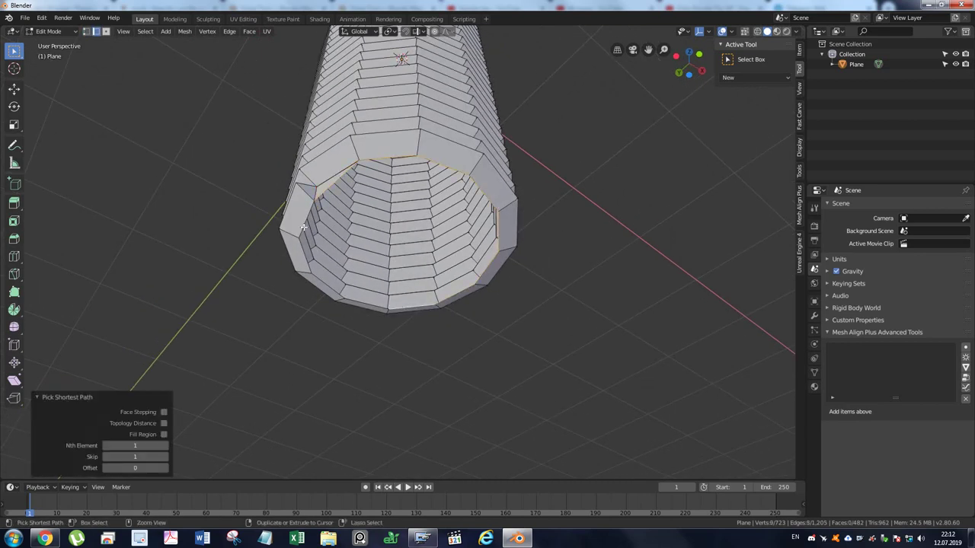
{"action": "left_click", "coordinate": [305, 221], "text": "ctrl"}
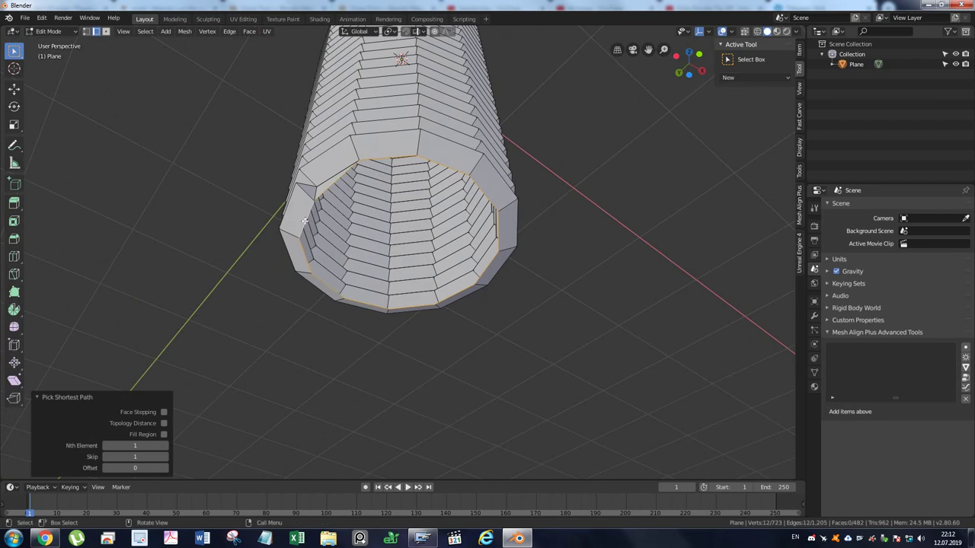
{"action": "key", "text": "f"}
- Knife one diagonal cut across the cap, cancelling a second unwanted cut
{"action": "middle_click_drag", "start_coordinate": [305, 221], "coordinate": [350, 149]}
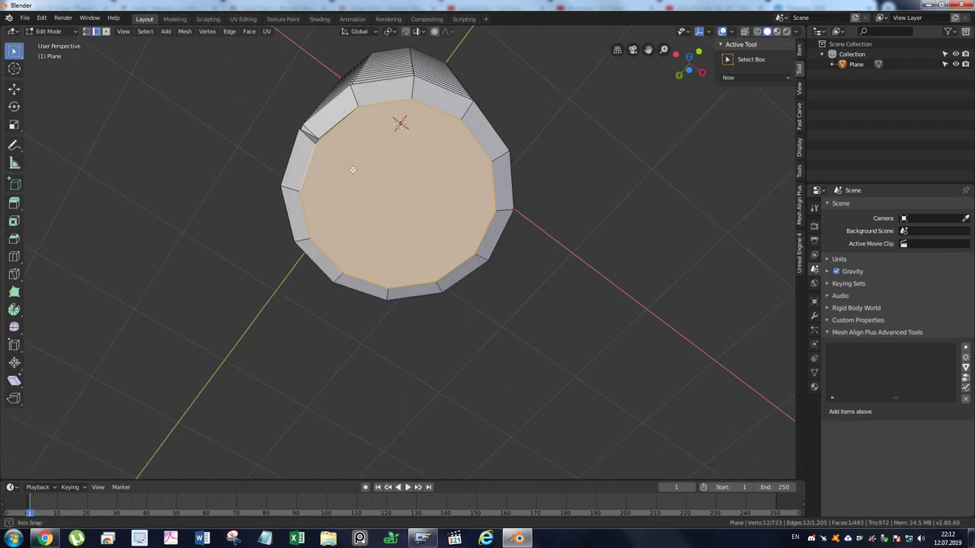
{"action": "key", "text": "k"}
{"action": "left_click", "coordinate": [321, 124]}
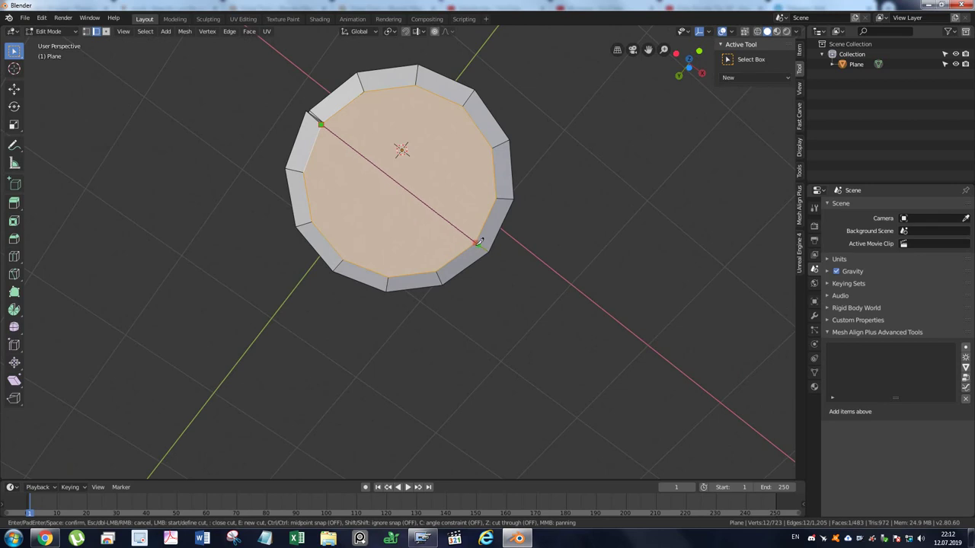
{"action": "left_click", "coordinate": [477, 246]}
{"action": "key", "text": "Return"}
{"action": "key", "text": "k"}
{"action": "left_click", "coordinate": [342, 261]}
{"action": "left_click", "coordinate": [463, 106]}
{"action": "key", "text": "Escape"}
- Knife three more rim-to-rim cuts across the cap, bringing the mesh to 490 faces
{"action": "key", "text": "k"}
{"action": "left_click", "coordinate": [364, 92]}
{"action": "left_click", "coordinate": [501, 193]}
{"action": "key", "text": "Return"}
{"action": "key", "text": "k"}
{"action": "left_click", "coordinate": [304, 173]}
{"action": "left_click", "coordinate": [438, 268]}
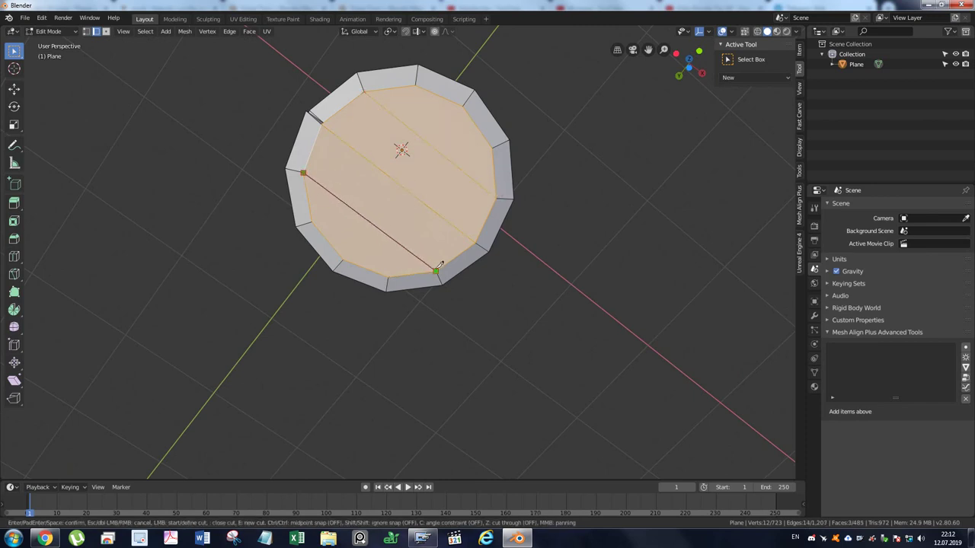
{"action": "key", "text": "Return"}
{"action": "key", "text": "k"}
{"action": "left_click", "coordinate": [343, 260]}
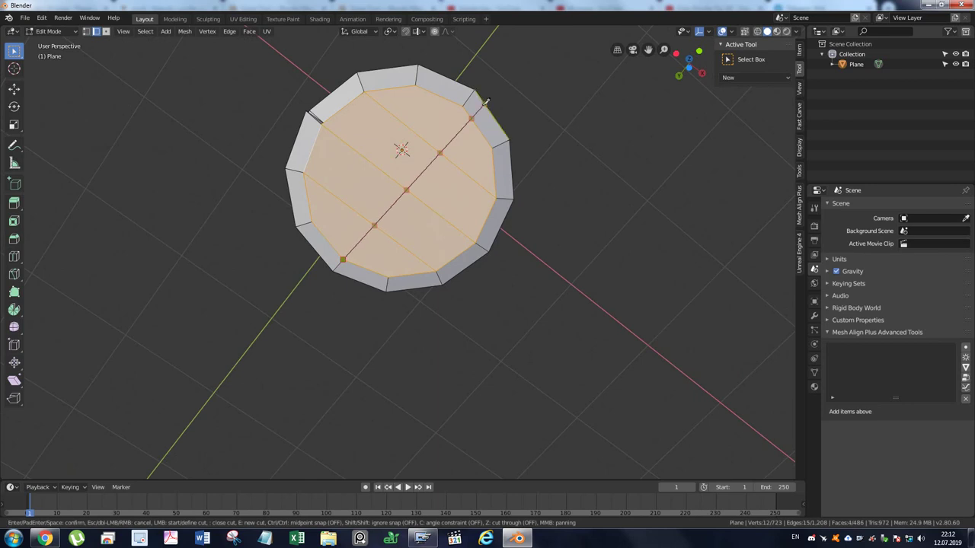
{"action": "left_click", "coordinate": [463, 105]}
{"action": "key", "text": "Return"}
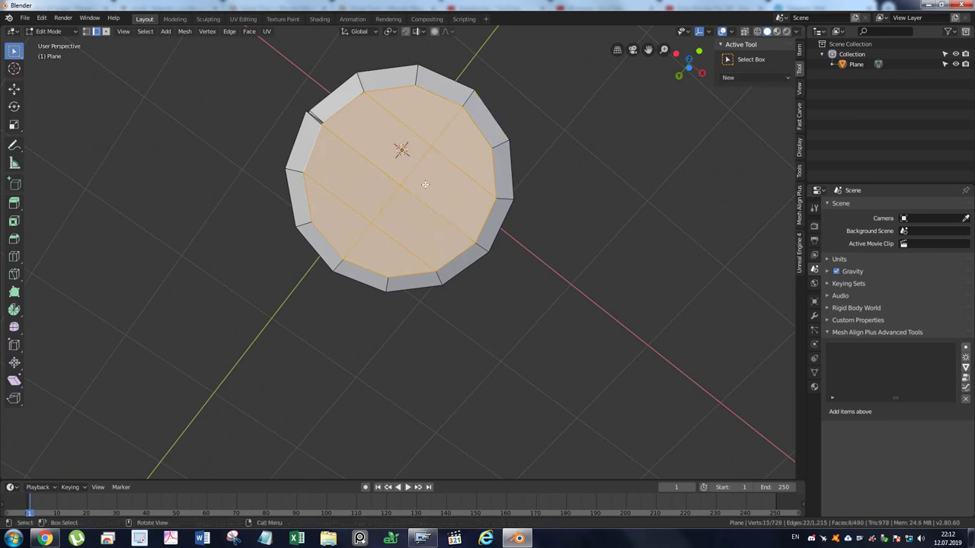
{"action": "middle_click_drag", "start_coordinate": [463, 105], "coordinate": [446, 261]}
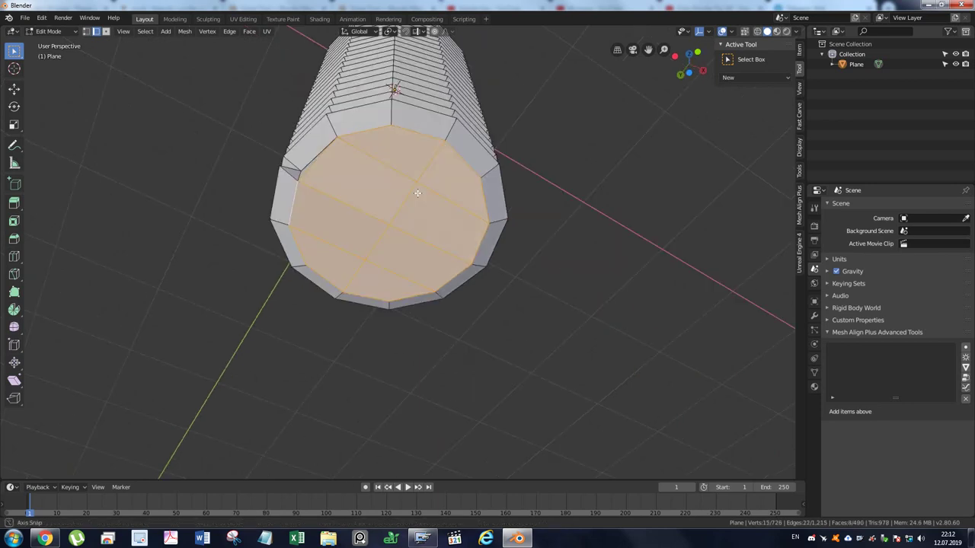
- Inset the cut end-cap faces with a thickness of 0.05701 m
{"action": "key", "text": "i"}
{"action": "left_click", "coordinate": [563, 332]}
{"action": "mouse_move", "coordinate": [450, 225]}
{"action": "middle_mouse_down"}
{"action": "mouse_move", "coordinate": [492, 250]}
{"action": "mouse_move", "coordinate": [476, 221]}
{"action": "mouse_move", "coordinate": [457, 261]}
{"action": "mouse_move", "coordinate": [403, 134]}
{"action": "mouse_move", "coordinate": [445, 160]}
{"action": "middle_mouse_up"}
{"action": "scroll", "coordinate": [481, 220], "scroll_direction": "down", "scroll_amount": 2}
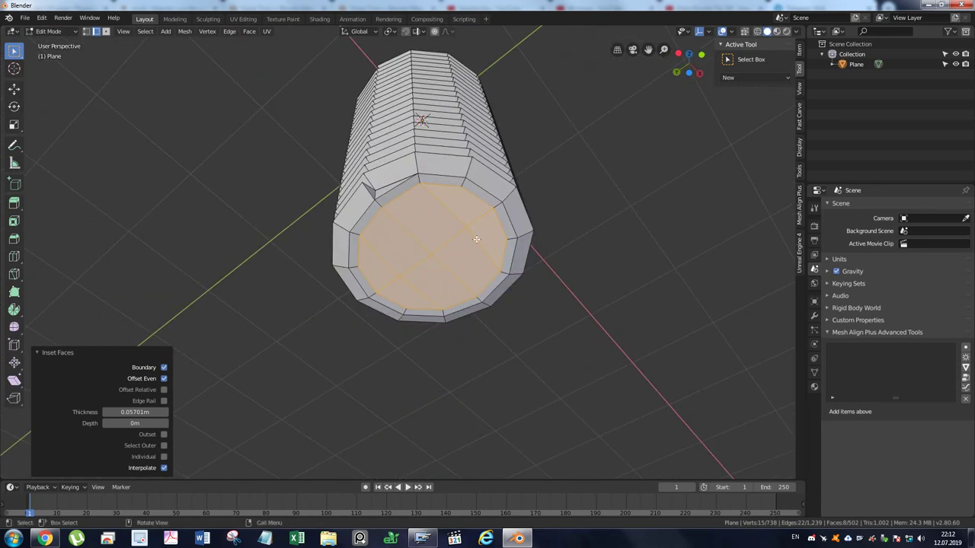
- Select an edge loop along the thread on the cylinder's side
{"action": "middle_click_drag", "start_coordinate": [335, 222], "coordinate": [502, 283]}
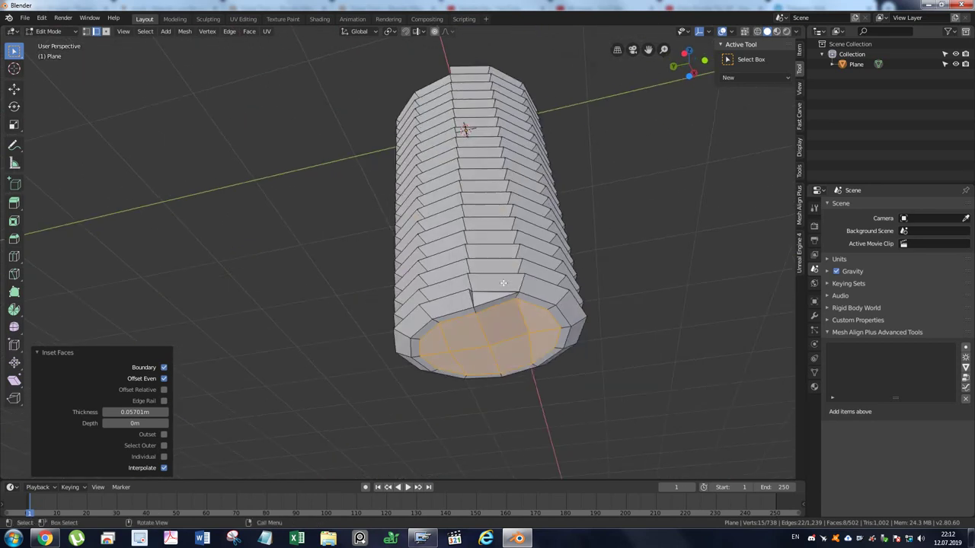
{"action": "left_click", "coordinate": [441, 297], "text": "alt"}
{"action": "middle_click_drag", "start_coordinate": [441, 297], "coordinate": [491, 304]}
{"action": "key", "text": "ctrl+e"}
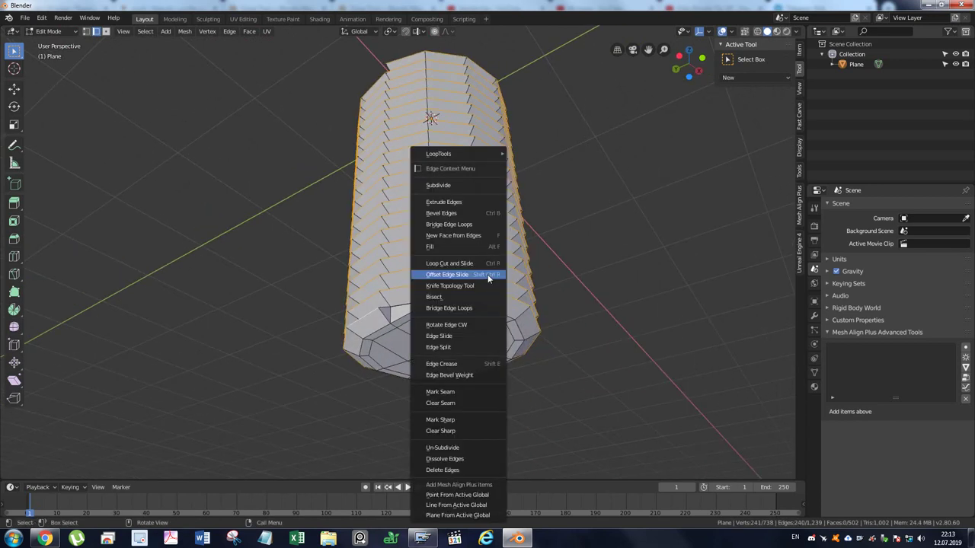
- Crease the selected thread edges with a factor of 0.5
{"action": "left_click", "coordinate": [478, 366]}
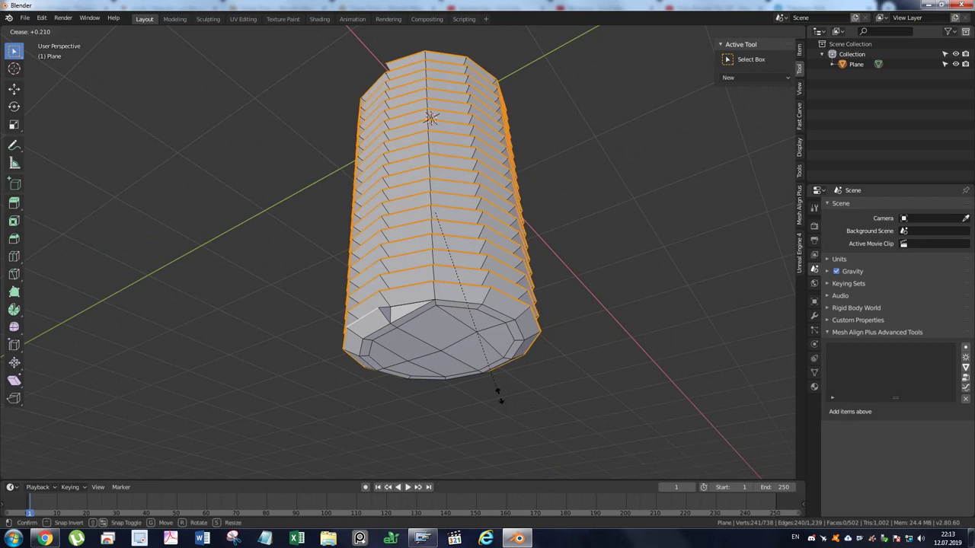
{"action": "left_click", "coordinate": [519, 442]}
{"action": "left_click", "coordinate": [149, 472]}
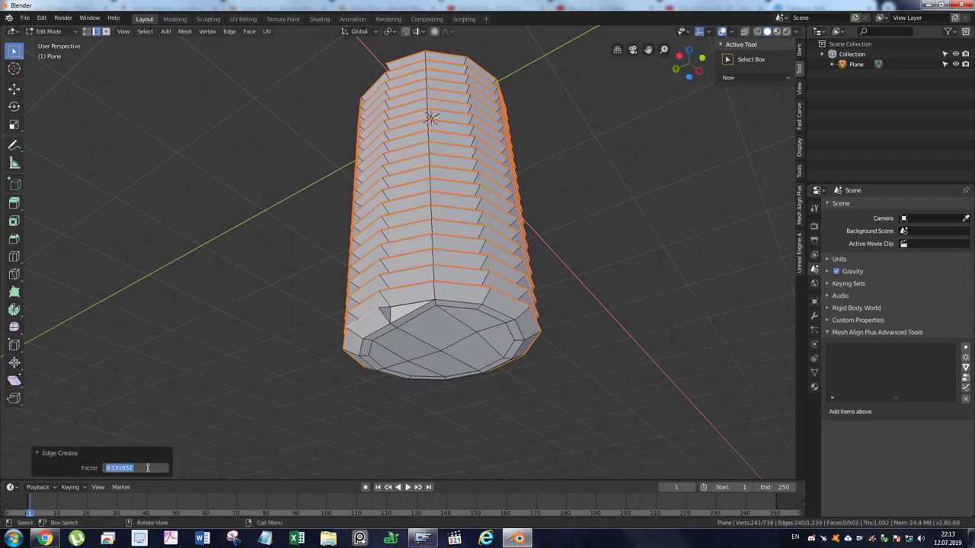
{"action": "left_click", "coordinate": [149, 471]}
{"action": "type", "text": "0.5"}
{"action": "key", "text": "Return"}
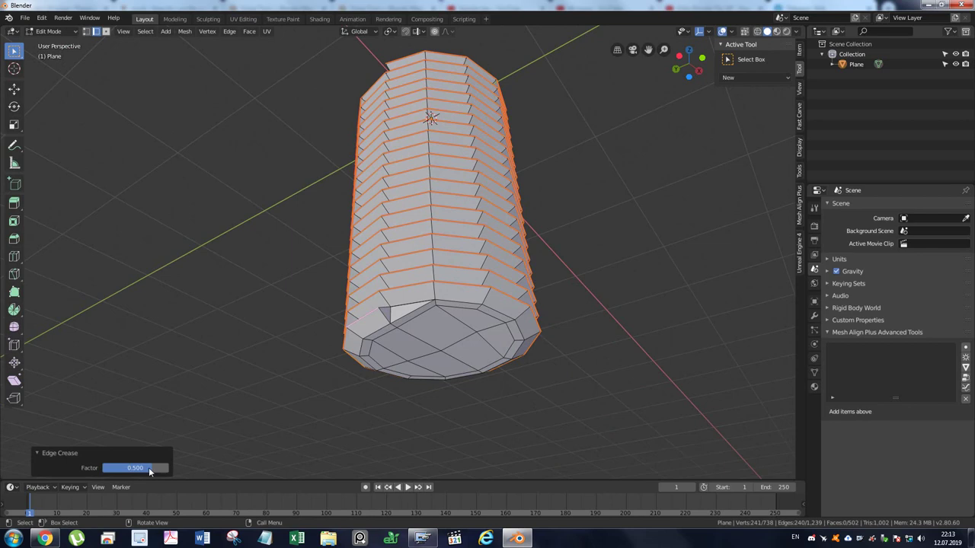
- Select an edge loop along the thread and crease it at 0.5 too
{"action": "left_click", "coordinate": [591, 246]}
{"action": "mouse_move", "coordinate": [461, 295]}
{"action": "middle_mouse_down"}
{"action": "mouse_move", "coordinate": [475, 362]}
{"action": "mouse_move", "coordinate": [502, 276]}
{"action": "middle_mouse_up"}
{"action": "left_click", "coordinate": [451, 380], "text": "alt"}
{"action": "right_click", "coordinate": [501, 276]}
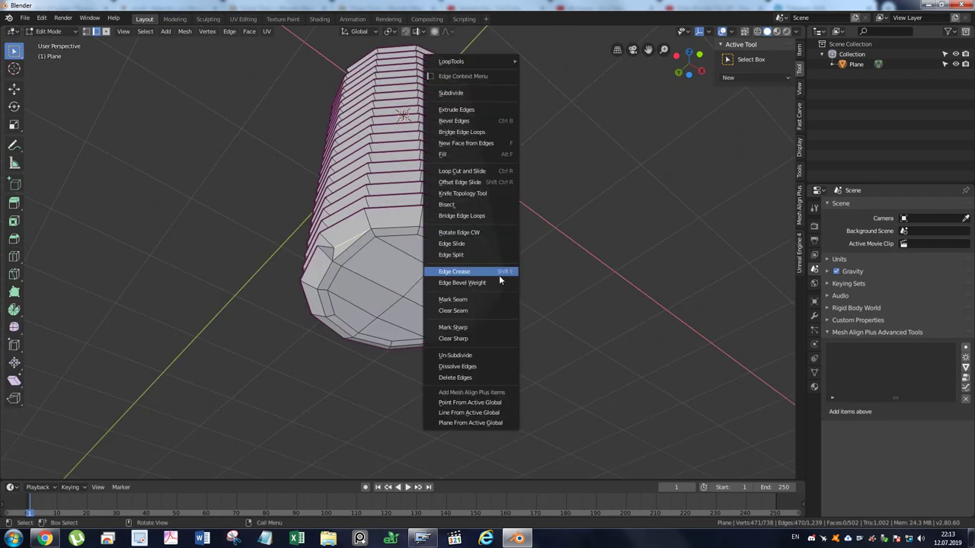
{"action": "left_click", "coordinate": [490, 272]}
{"action": "left_click", "coordinate": [564, 358]}
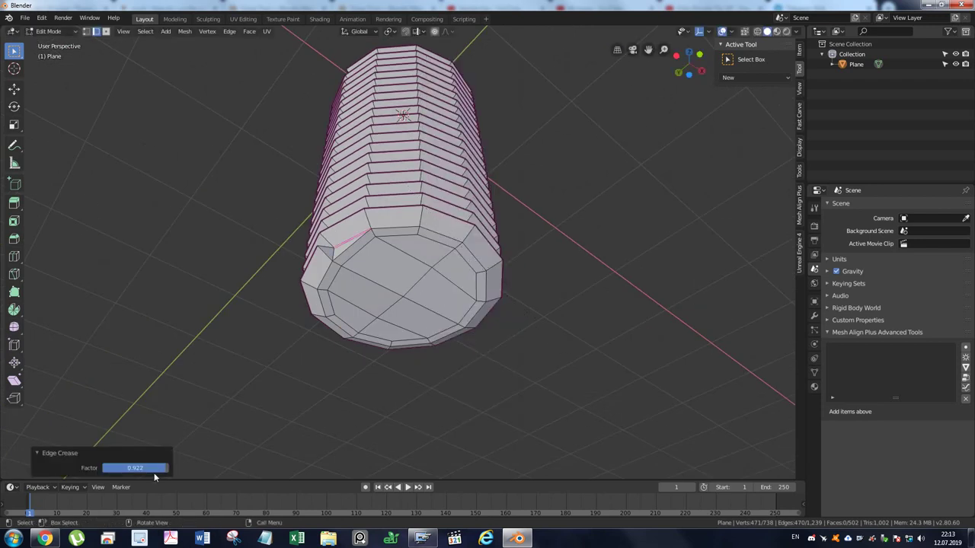
{"action": "left_click", "coordinate": [142, 469]}
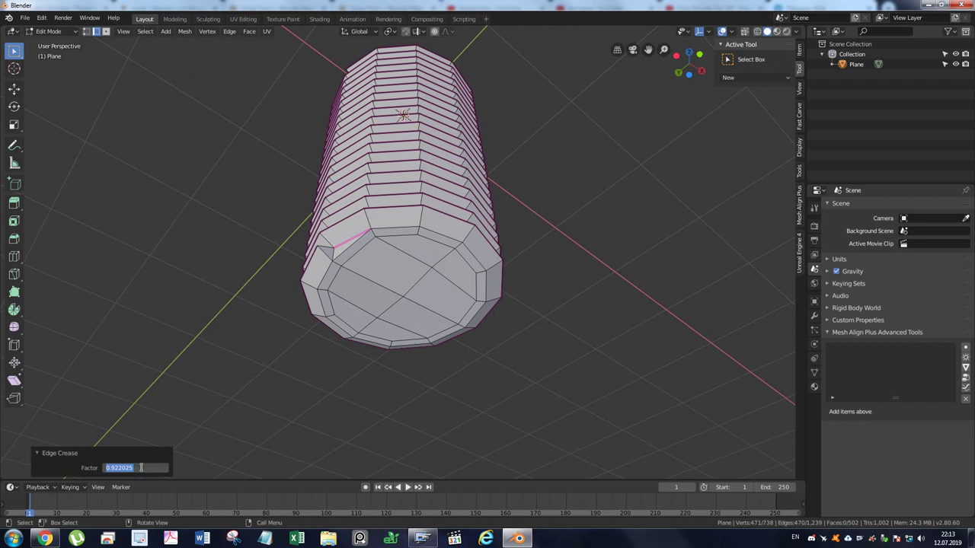
{"action": "type", "text": "0.5"}
{"action": "key", "text": "Return"}
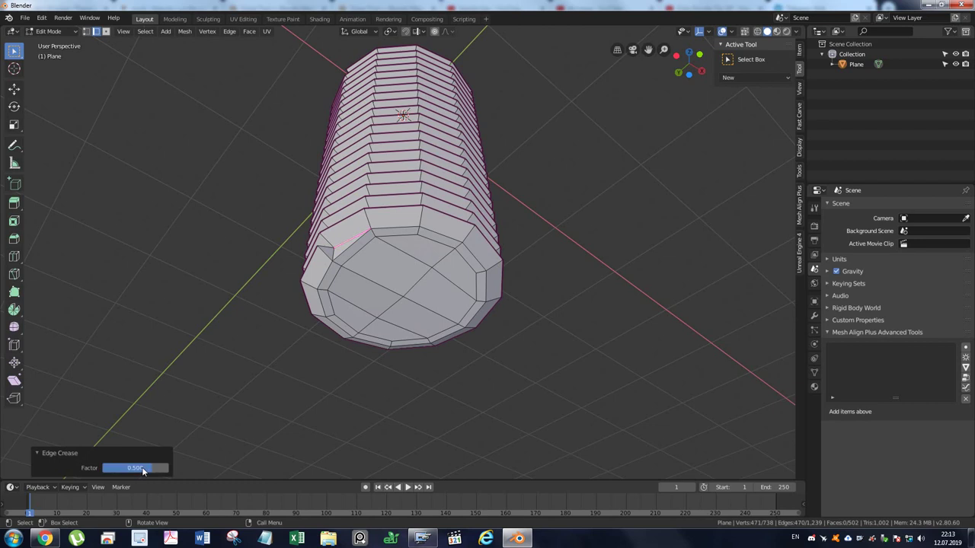
- Clear the selection and bring up the mesh's Modifier properties
{"action": "key", "text": "alt+a"}
{"action": "mouse_move", "coordinate": [597, 184]}
{"action": "middle_mouse_down"}
{"action": "mouse_move", "coordinate": [541, 154]}
{"action": "mouse_move", "coordinate": [562, 161]}
{"action": "mouse_move", "coordinate": [576, 227]}
{"action": "middle_mouse_up"}
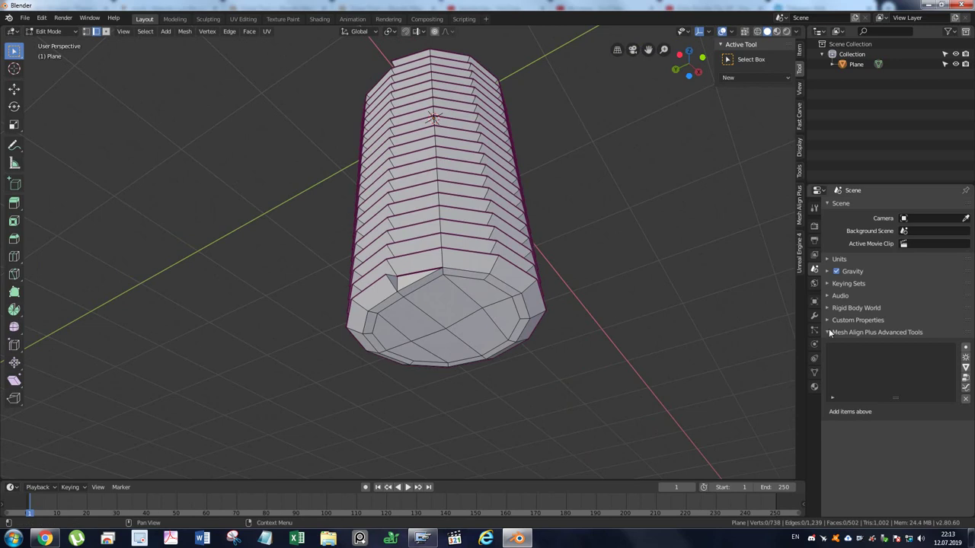
{"action": "left_click", "coordinate": [814, 315]}
- In Object Mode, add a Subdivision Surface modifier with viewport level 3
{"action": "key", "text": "ctrl+Tab"}
{"action": "left_click", "coordinate": [438, 241]}
{"action": "left_click", "coordinate": [852, 206]}
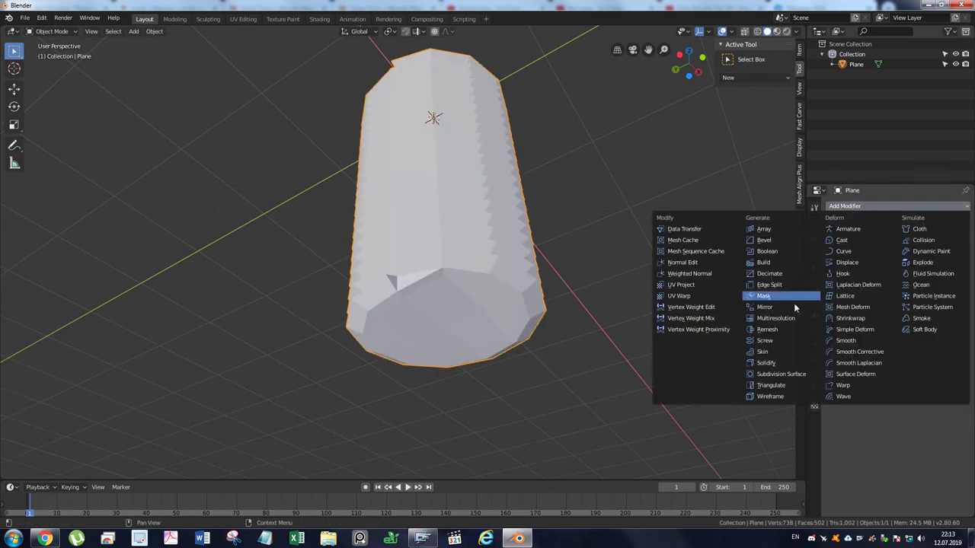
{"action": "left_click", "coordinate": [784, 374]}
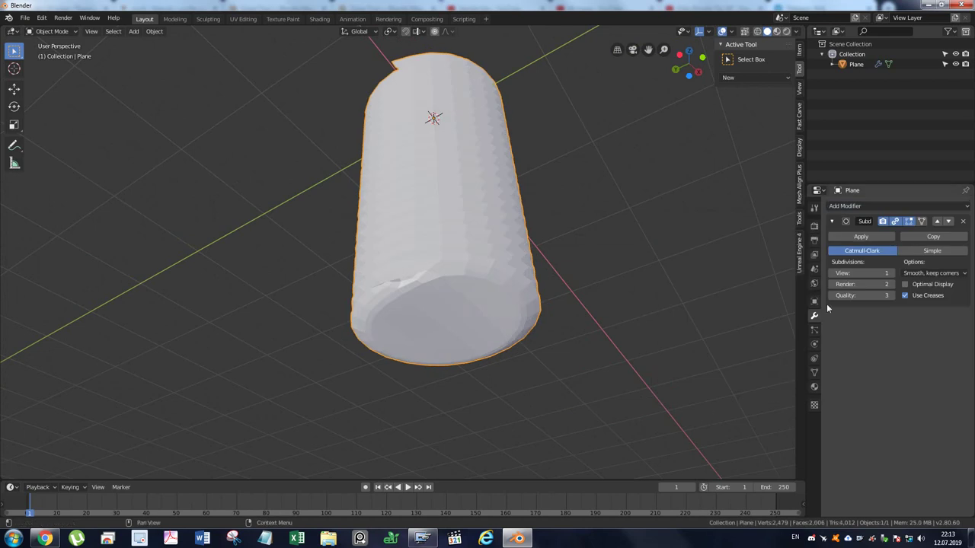
{"action": "left_click", "coordinate": [892, 273]}
{"action": "left_click", "coordinate": [892, 273]}
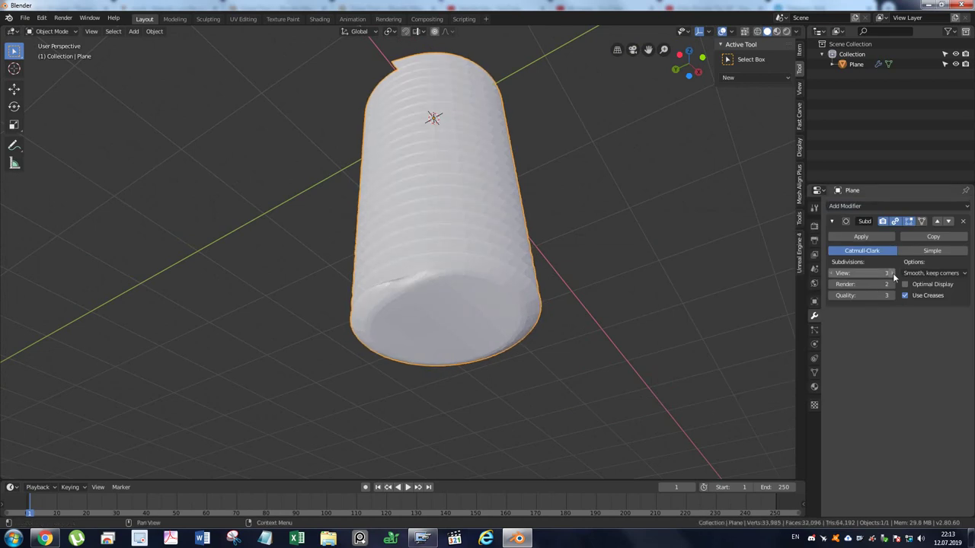
- Enable Cavity and Shadow in viewport shading, then inspect the bottom cap
{"action": "left_click", "coordinate": [796, 32]}
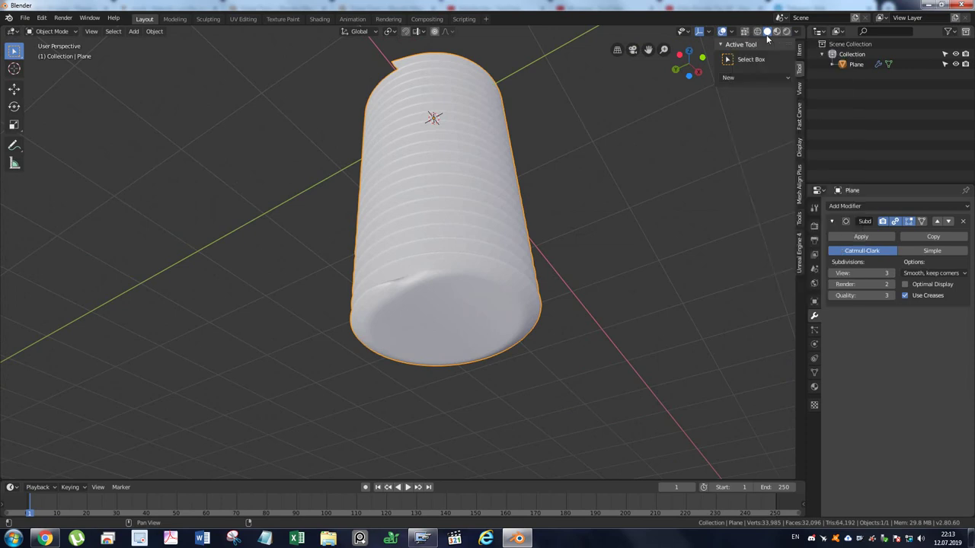
{"action": "left_click", "coordinate": [796, 33]}
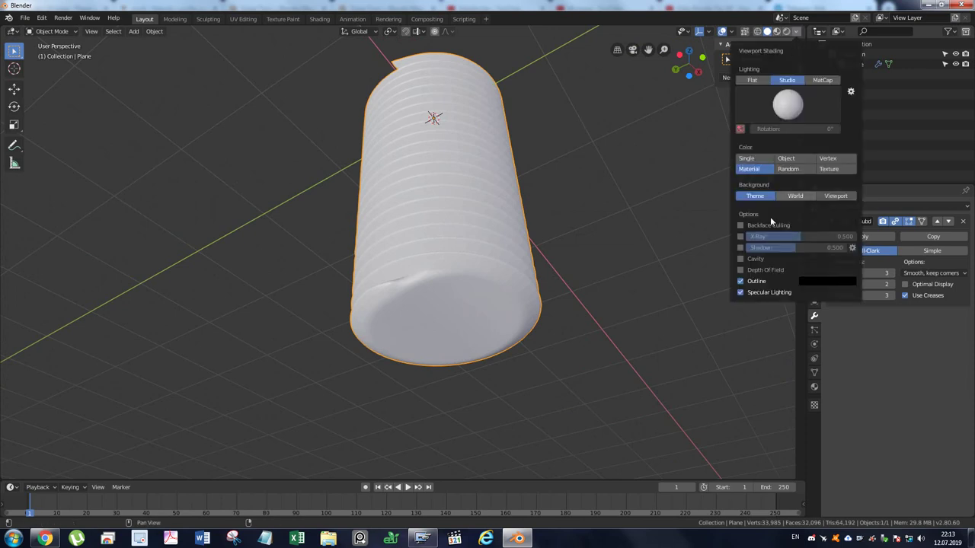
{"action": "left_click", "coordinate": [740, 259]}
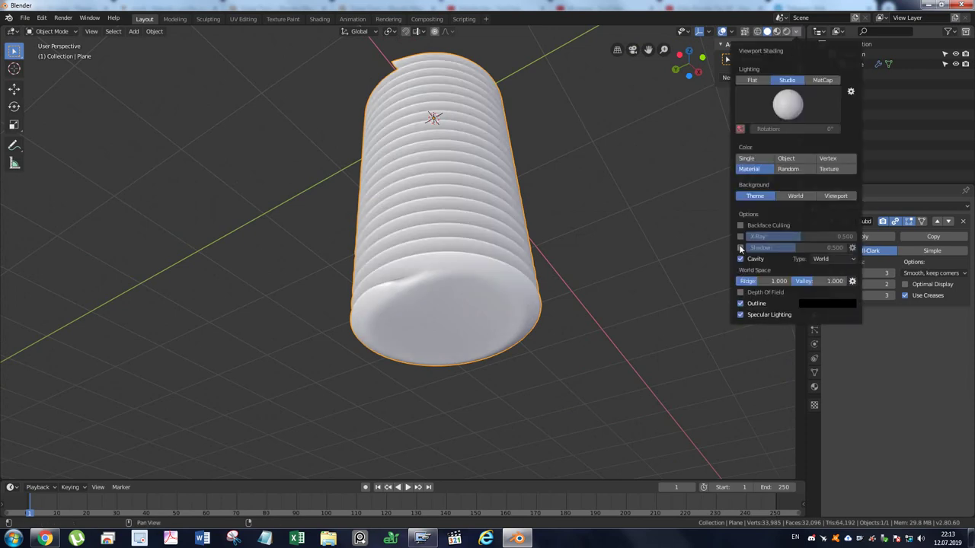
{"action": "left_click", "coordinate": [740, 249]}
{"action": "mouse_move", "coordinate": [468, 228]}
{"action": "middle_mouse_down"}
{"action": "mouse_move", "coordinate": [453, 227]}
{"action": "mouse_move", "coordinate": [457, 301]}
{"action": "middle_mouse_up"}
{"action": "scroll", "coordinate": [457, 301], "scroll_direction": "up", "scroll_amount": 4}
{"action": "scroll", "coordinate": [455, 290], "scroll_direction": "down", "scroll_amount": 5}
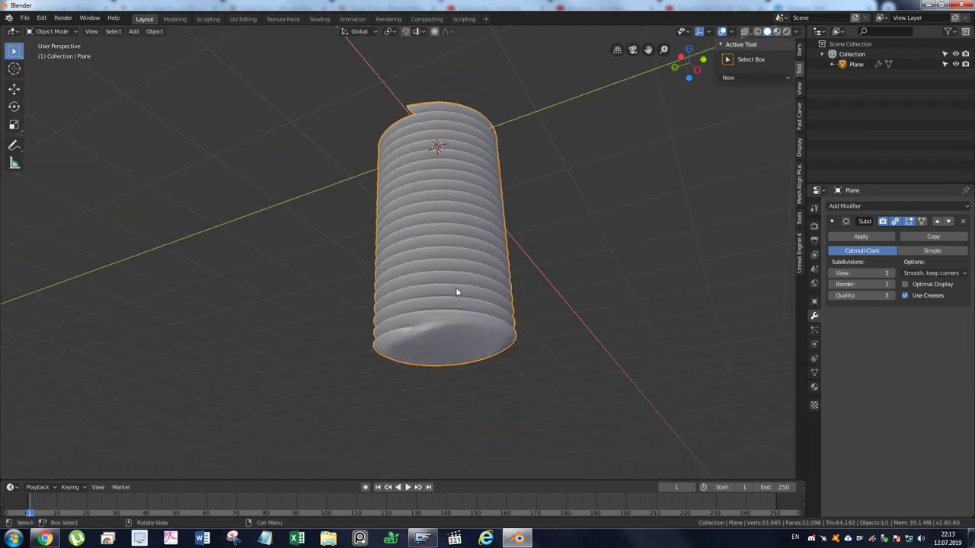
{"action": "middle_click_drag", "start_coordinate": [455, 287], "coordinate": [457, 265]}
{"action": "scroll", "coordinate": [468, 282], "scroll_direction": "up", "scroll_amount": 2}
- Enter Edit Mode and orbit to view the bottom cap from below
{"action": "key", "text": "ctrl+Tab"}
{"action": "left_click", "coordinate": [544, 283]}
{"action": "middle_click_drag", "start_coordinate": [518, 281], "coordinate": [490, 246]}
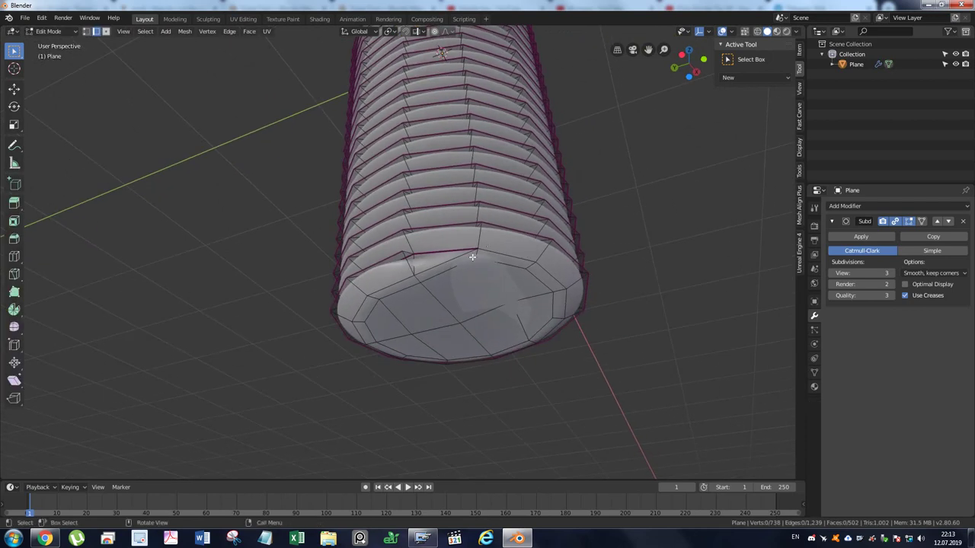
{"action": "scroll", "coordinate": [472, 300], "scroll_direction": "up", "scroll_amount": 3}
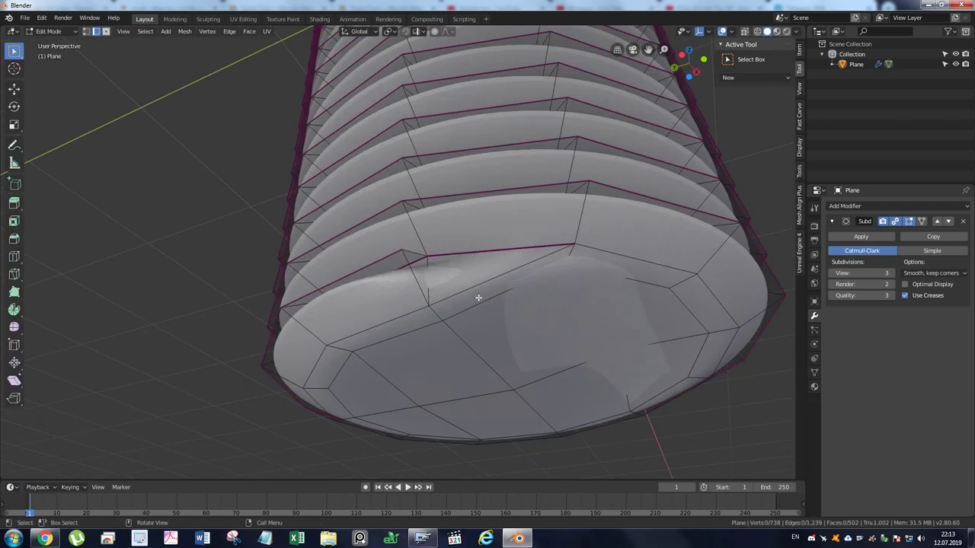
{"action": "middle_click_drag", "start_coordinate": [478, 298], "coordinate": [473, 275]}
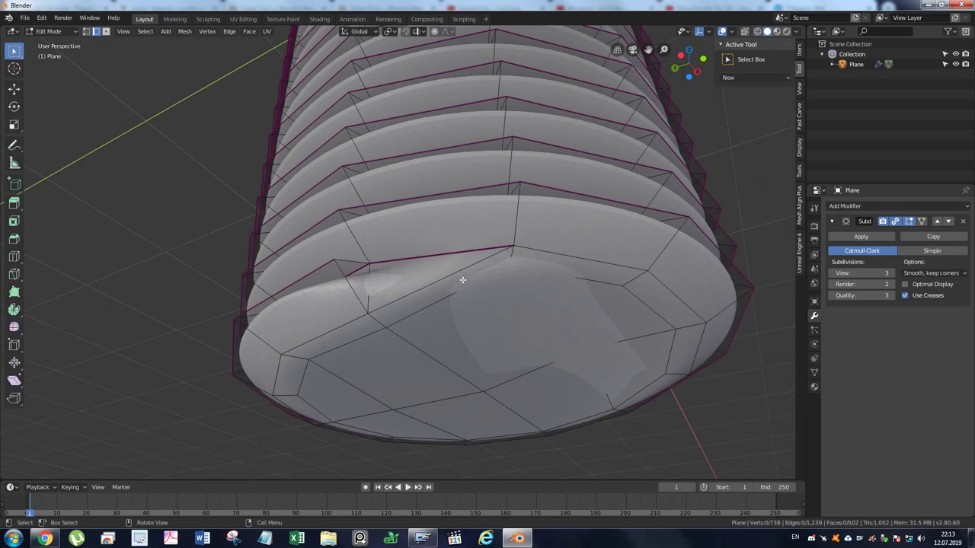
- Knife-cut a new edge from a cap vertex to the ring vertex
{"action": "key", "text": "k"}
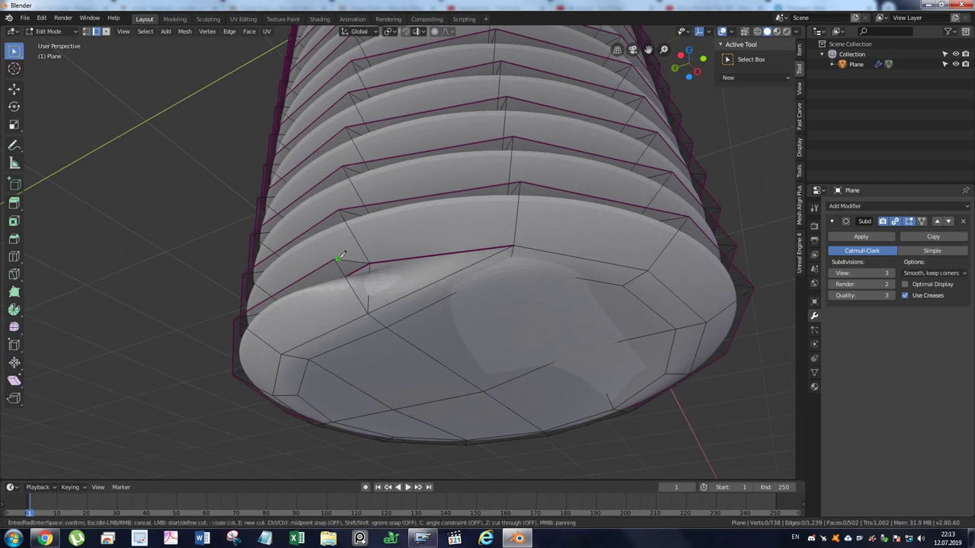
{"action": "left_click", "coordinate": [511, 246]}
{"action": "middle_click_drag", "start_coordinate": [512, 246], "coordinate": [514, 261]}
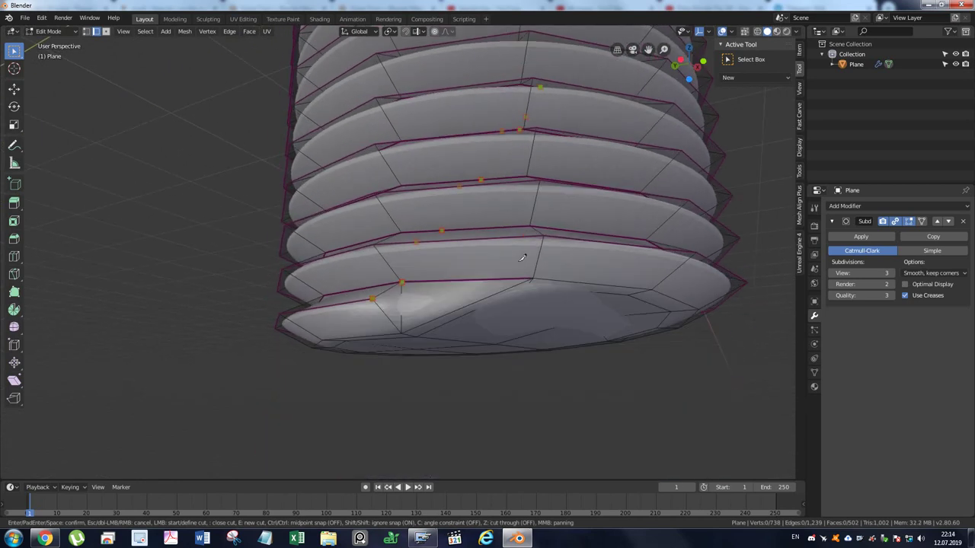
{"action": "left_click", "coordinate": [532, 241]}
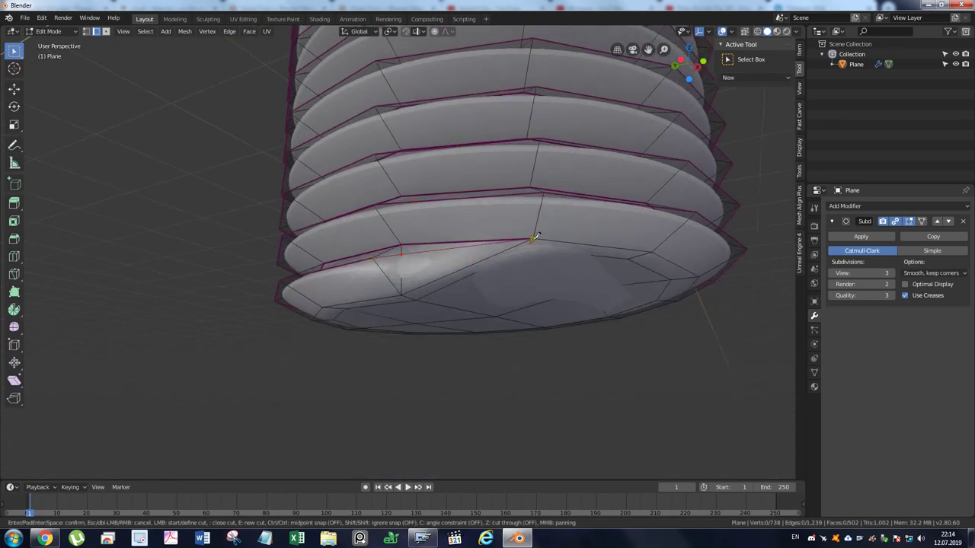
{"action": "key", "text": "Return"}
{"action": "middle_click_drag", "start_coordinate": [423, 259], "coordinate": [431, 257]}
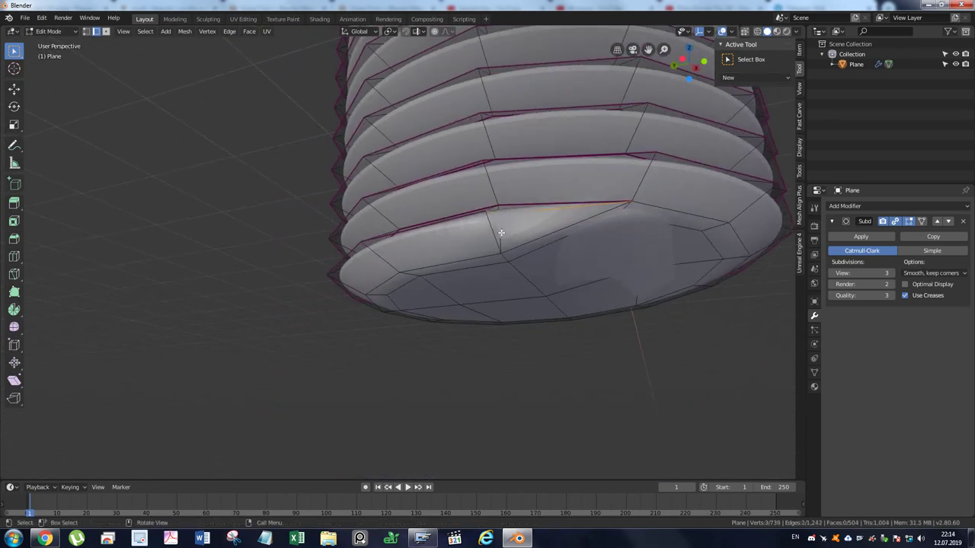
- In vertex mode, slide the thread-end vertex along its edge to factor 0.379
{"action": "key", "text": "1"}
{"action": "middle_click_drag", "start_coordinate": [517, 227], "coordinate": [456, 324]}
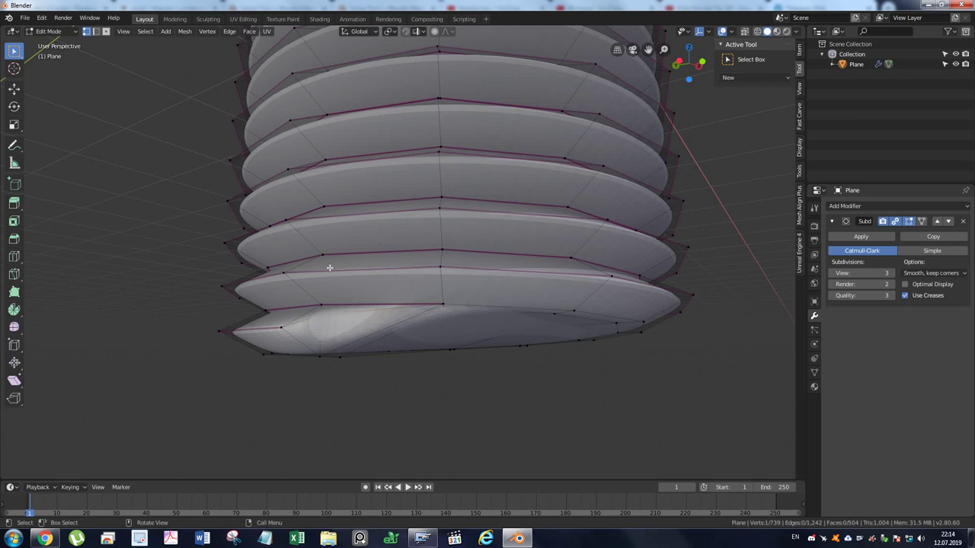
{"action": "key", "text": "shift+v"}
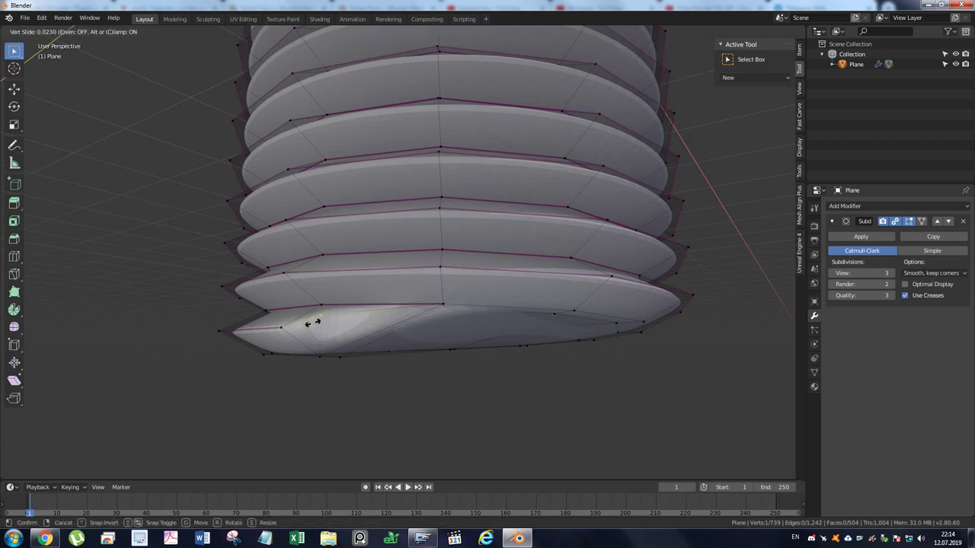
{"action": "left_click", "coordinate": [245, 345]}
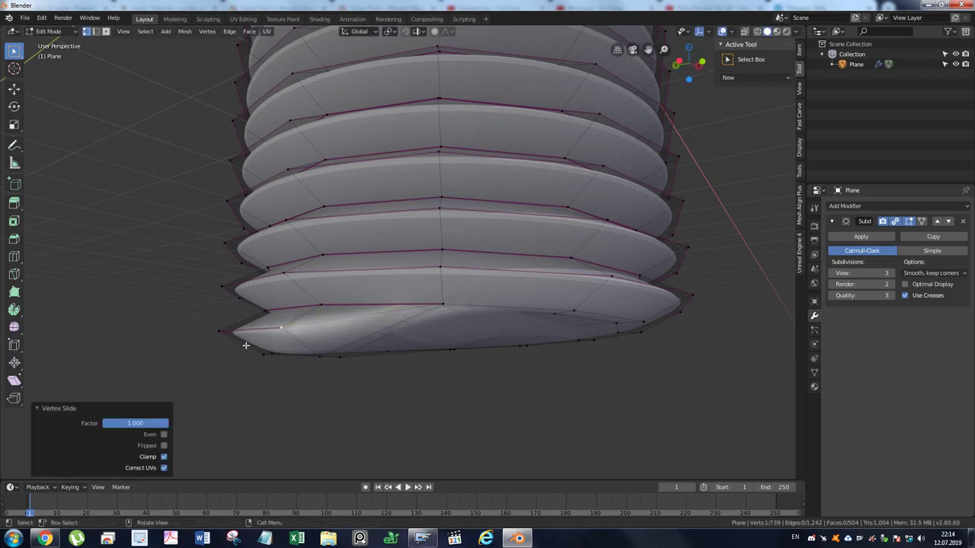
{"action": "key", "text": "shift+v"}
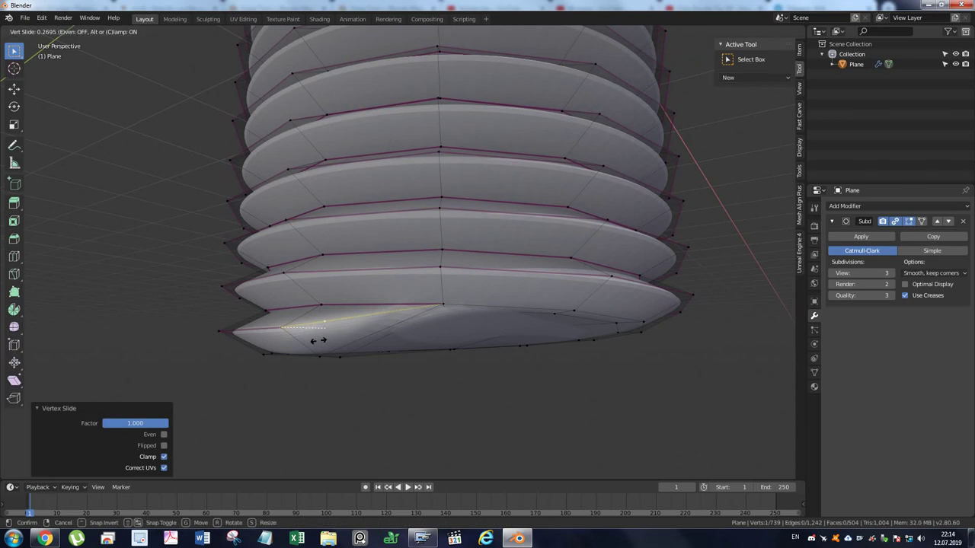
{"action": "left_click", "coordinate": [331, 336]}
{"action": "middle_click_drag", "start_coordinate": [384, 305], "coordinate": [393, 289]}
{"action": "mouse_move", "coordinate": [418, 191]}
{"action": "middle_mouse_down"}
{"action": "mouse_move", "coordinate": [444, 205]}
{"action": "mouse_move", "coordinate": [422, 327]}
{"action": "middle_mouse_up"}
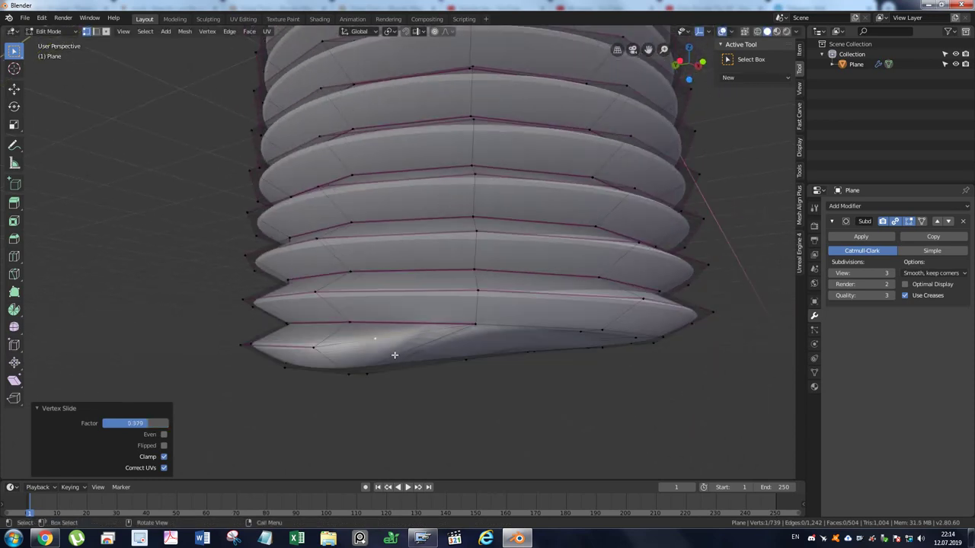
- In edge mode, select two bottom-ring edges near the thread end
{"action": "key", "text": "2"}
{"action": "left_click", "coordinate": [350, 344], "text": "shift"}
{"action": "left_click", "coordinate": [406, 344], "text": "shift"}
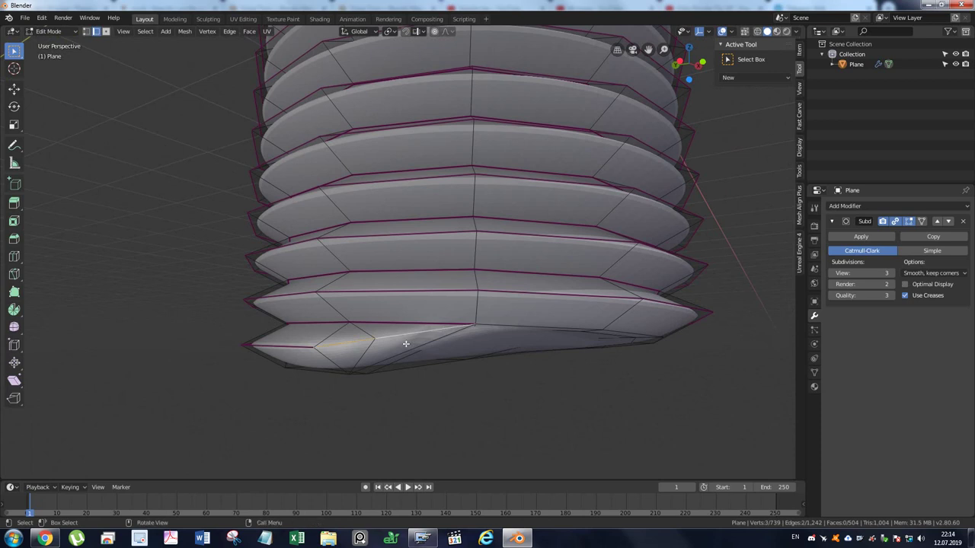
{"action": "right_click", "coordinate": [446, 352]}
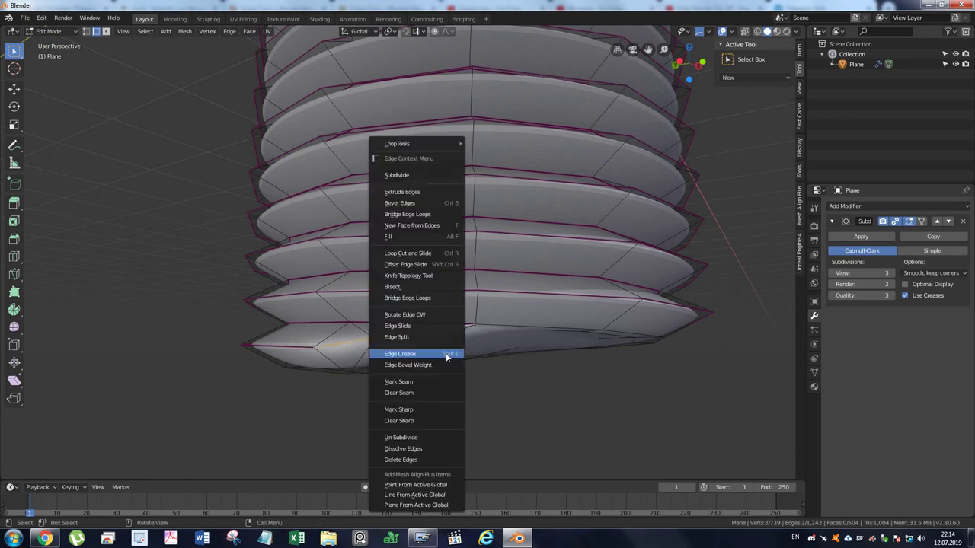
- Crease the bottom-ring edges at 0.612 and the upper ring edge at -0.315
{"action": "left_click", "coordinate": [438, 354]}
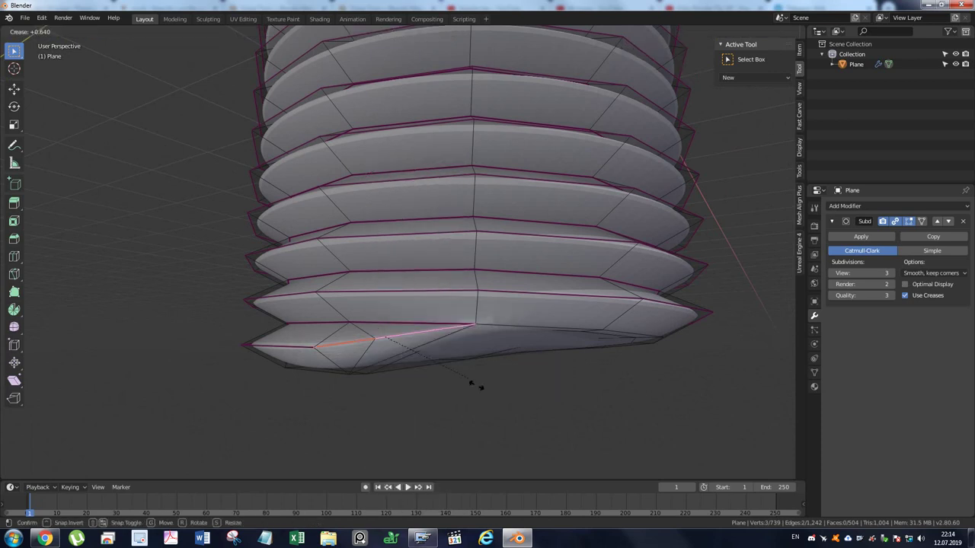
{"action": "left_click", "coordinate": [464, 380]}
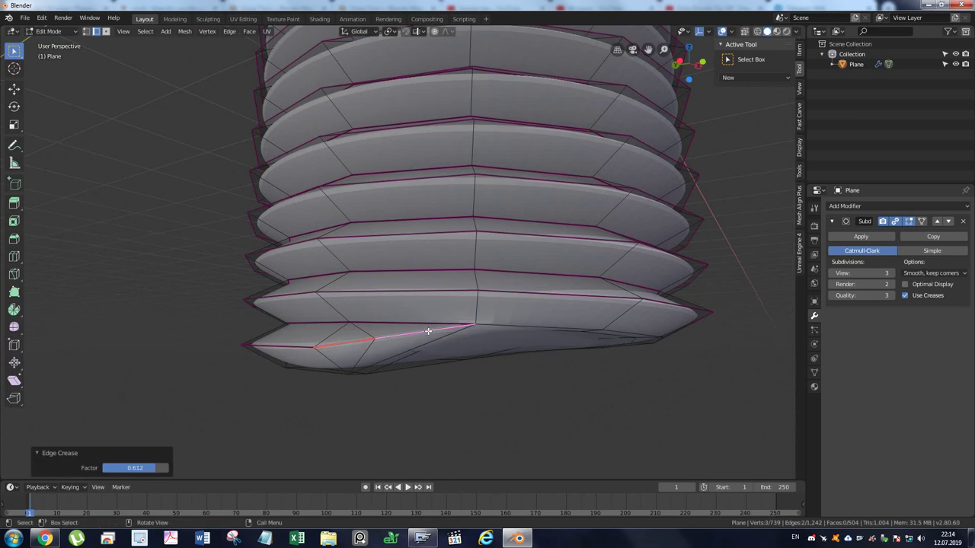
{"action": "left_click", "coordinate": [418, 324], "text": "shift"}
{"action": "right_click", "coordinate": [444, 342]}
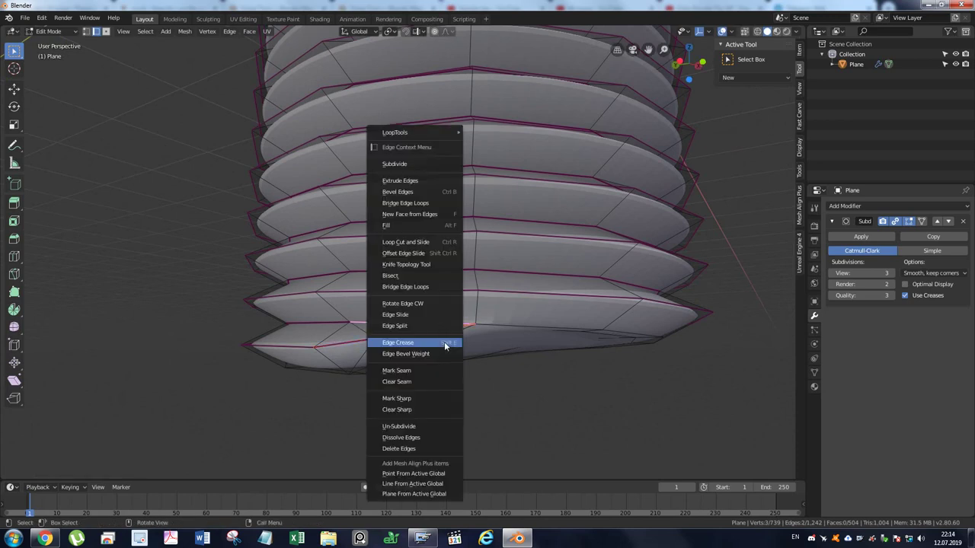
{"action": "left_click", "coordinate": [445, 344]}
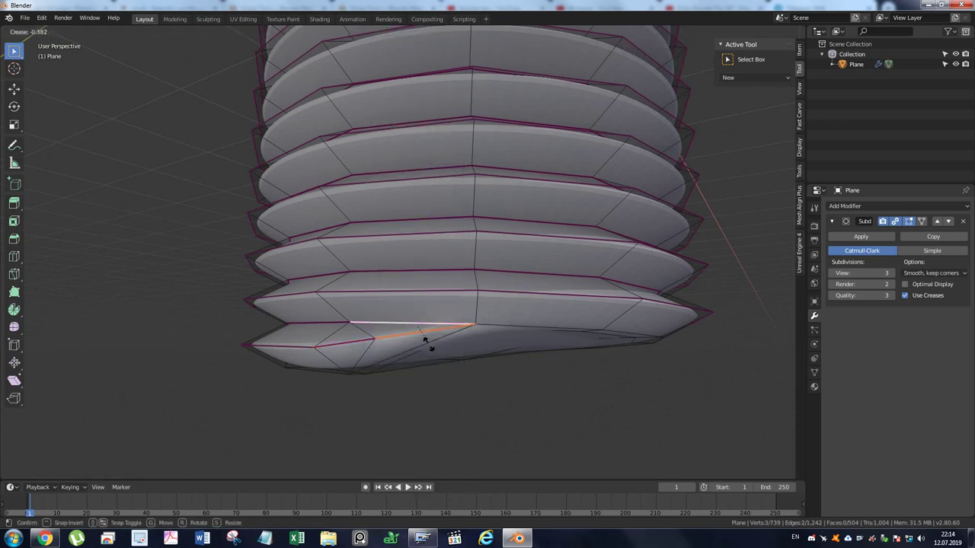
{"action": "left_click", "coordinate": [428, 341]}
- Return to Object Mode and orbit to see the shaft from below
{"action": "middle_click_drag", "start_coordinate": [426, 298], "coordinate": [440, 288]}
{"action": "key", "text": "ctrl+Tab"}
{"action": "left_click", "coordinate": [369, 290]}
{"action": "mouse_move", "coordinate": [373, 288]}
{"action": "middle_mouse_down"}
{"action": "mouse_move", "coordinate": [453, 217]}
{"action": "mouse_move", "coordinate": [436, 237]}
{"action": "middle_mouse_up"}
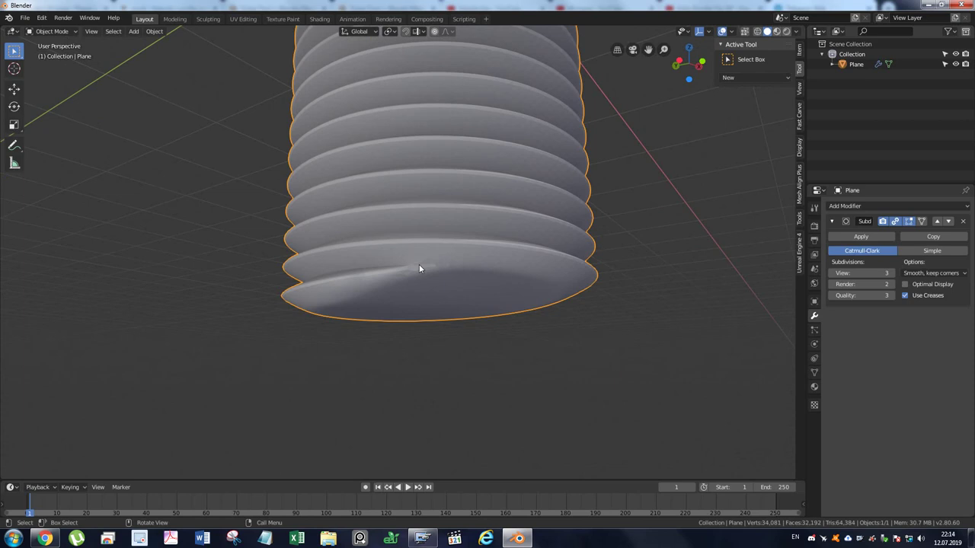
- Return to Edit Mode and select the edge loop running up the thread
{"action": "right_click", "coordinate": [419, 268]}
{"action": "key", "text": "ctrl+Tab"}
{"action": "left_click", "coordinate": [375, 283]}
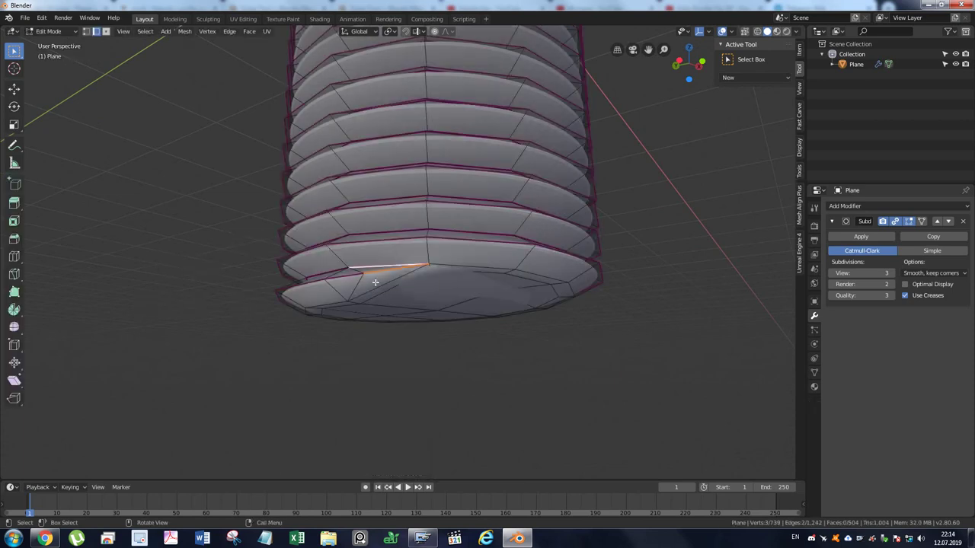
{"action": "left_click", "coordinate": [362, 266], "text": "alt"}
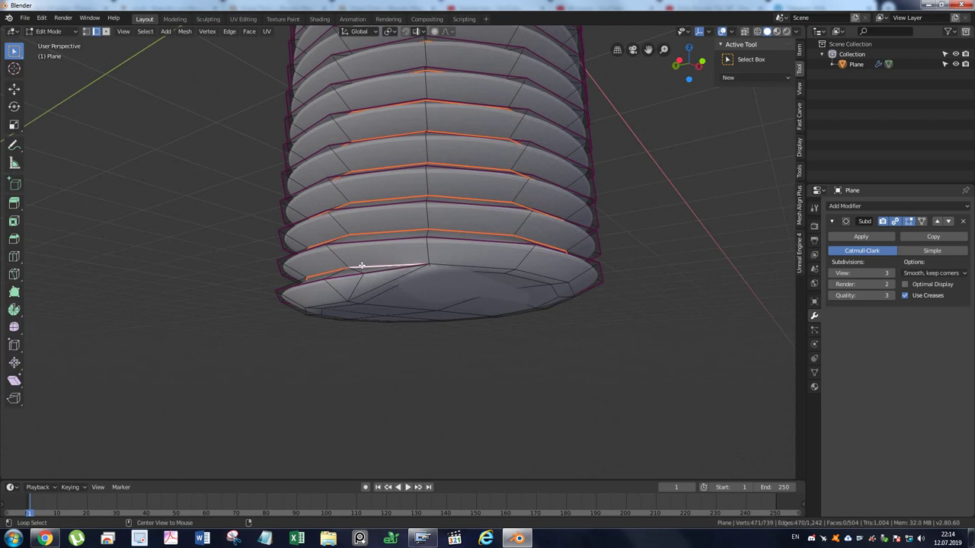
- Apply Edge Crease to the selected loop and set its factor to 0.2
{"action": "key", "text": "ctrl+e"}
{"action": "left_click", "coordinate": [362, 264]}
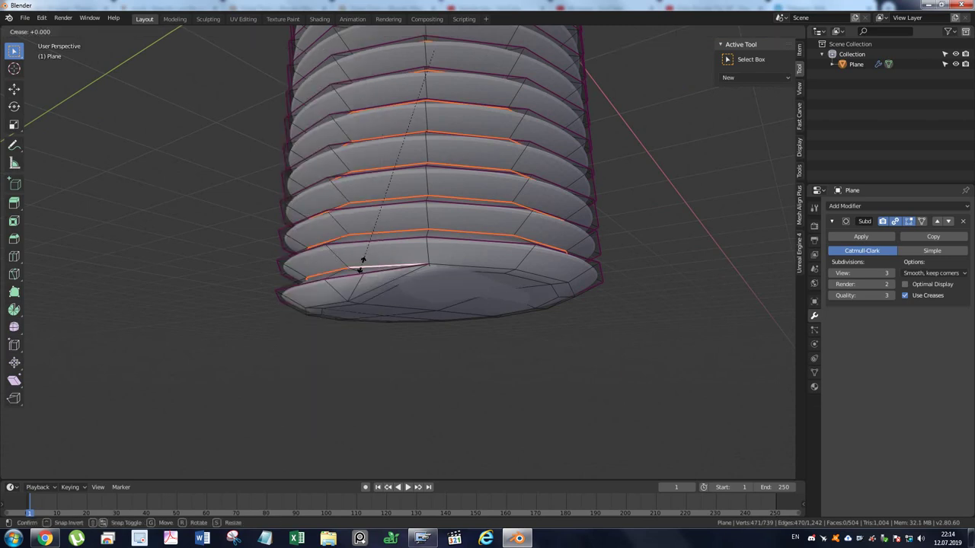
{"action": "left_click", "coordinate": [370, 296]}
{"action": "left_click", "coordinate": [149, 468]}
{"action": "type", "text": "0."}
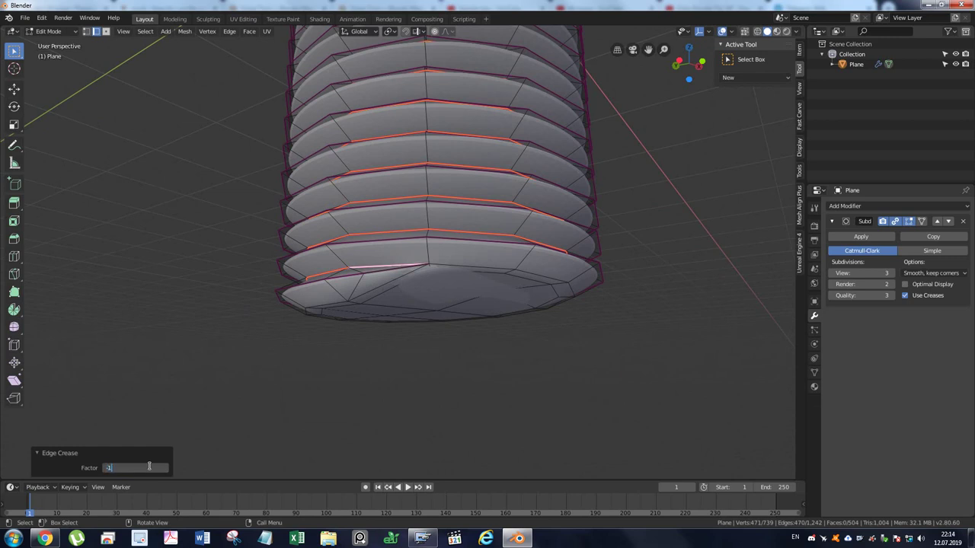
{"action": "key", "text": "Return"}
{"action": "left_click", "coordinate": [151, 468]}
{"action": "type", "text": "0."}
{"action": "key", "text": "Return"}
- Select more of the thread's edge loops and apply an edge crease
{"action": "left_click", "coordinate": [338, 278]}
{"action": "left_click", "coordinate": [339, 279], "text": "alt"}
{"action": "right_click", "coordinate": [341, 281]}
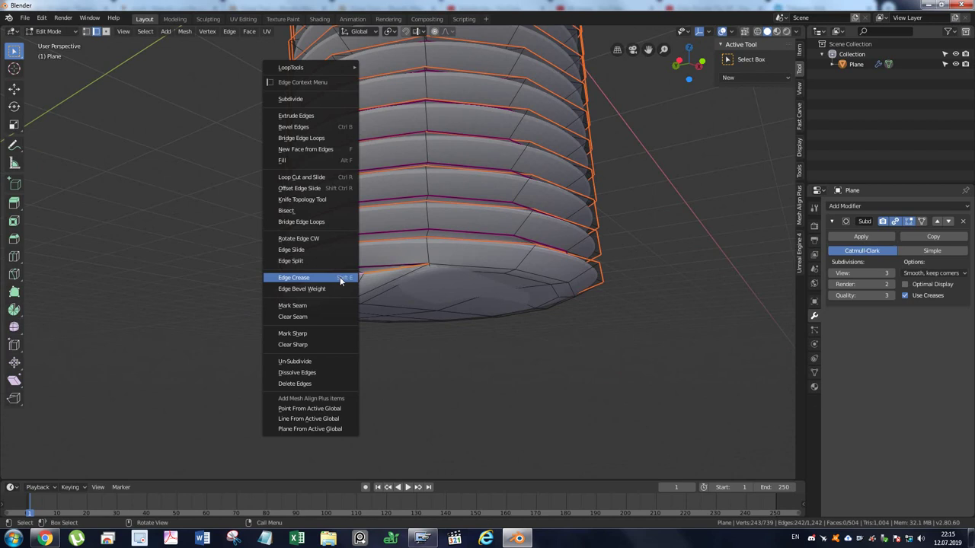
{"action": "left_click", "coordinate": [340, 281]}
{"action": "left_click", "coordinate": [350, 352]}
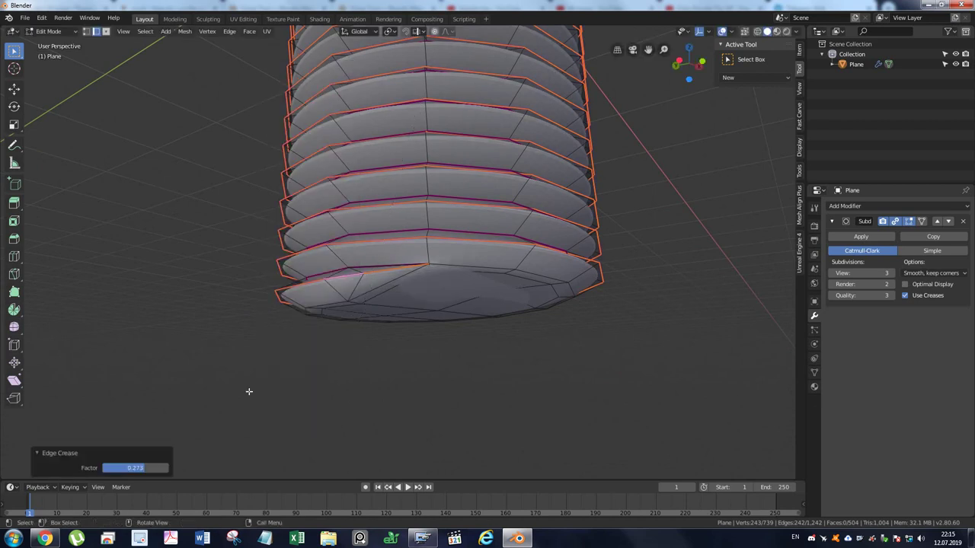
{"action": "double_click", "coordinate": [136, 468]}
{"action": "type", "text": "1"}
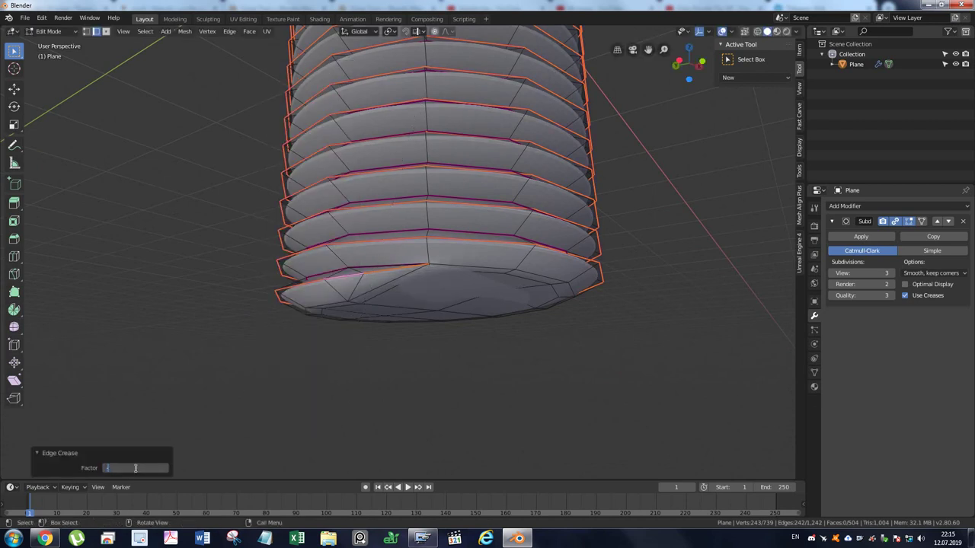
{"action": "key", "text": "Return"}
- Adjust the crease factor, trying 0.2 and settling on 0.1
{"action": "double_click", "coordinate": [135, 468]}
{"action": "type", "text": "0.2"}
{"action": "key", "text": "Return"}
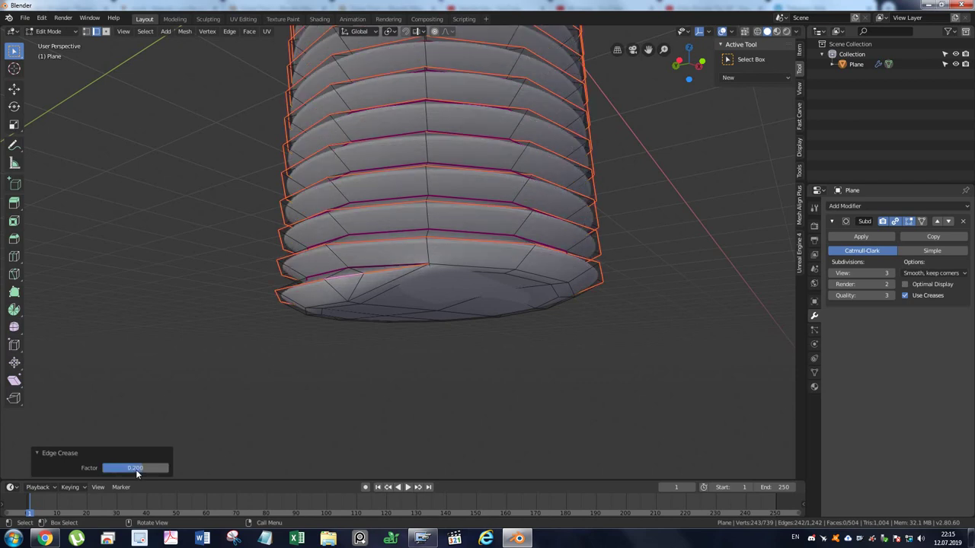
{"action": "double_click", "coordinate": [135, 469]}
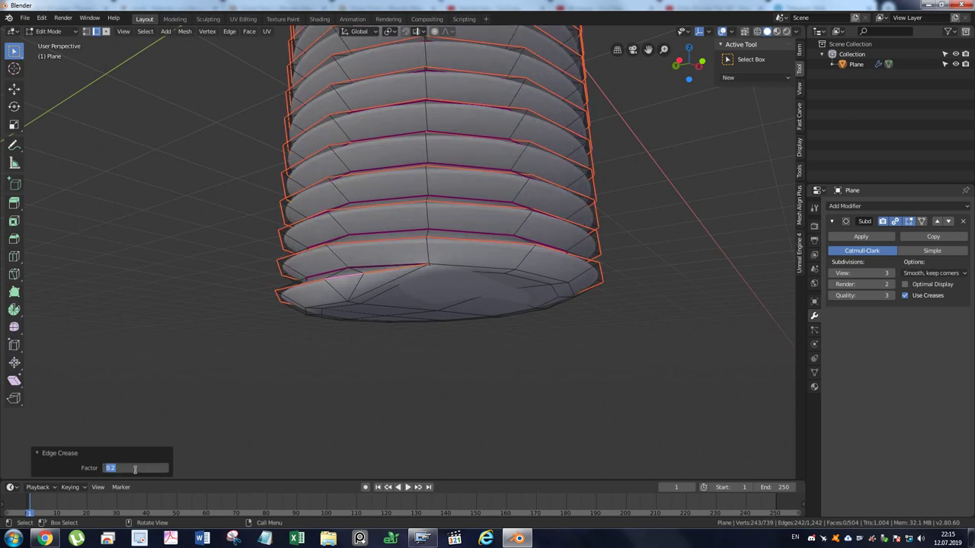
{"action": "type", "text": "0.1"}
{"action": "key", "text": "Return"}
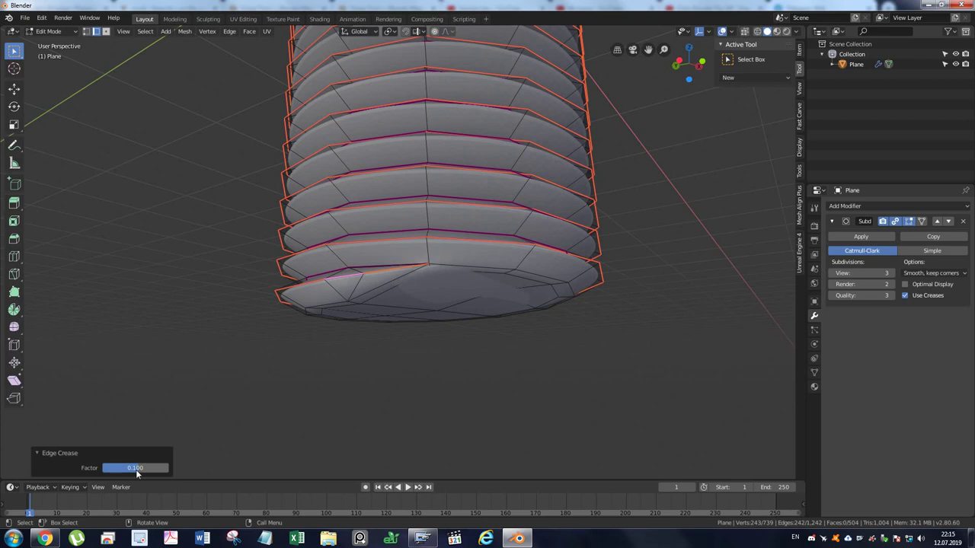
- Add more thread edges and crease them with a factor of -1
{"action": "left_click", "coordinate": [366, 266], "text": "alt+shift"}
{"action": "right_click", "coordinate": [366, 266]}
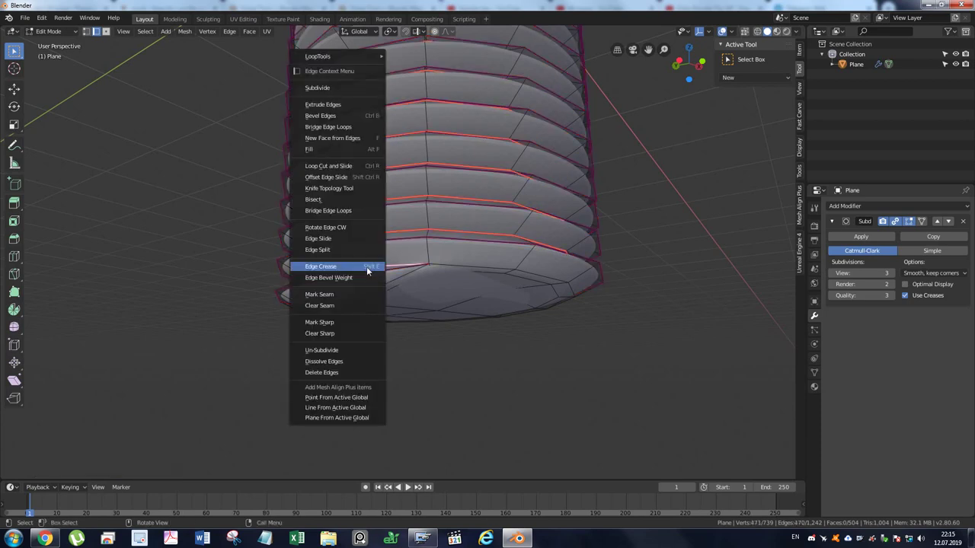
{"action": "left_click", "coordinate": [366, 267]}
{"action": "left_click", "coordinate": [422, 208]}
{"action": "left_click", "coordinate": [134, 470]}
{"action": "type", "text": "1"}
{"action": "key", "text": "Return"}
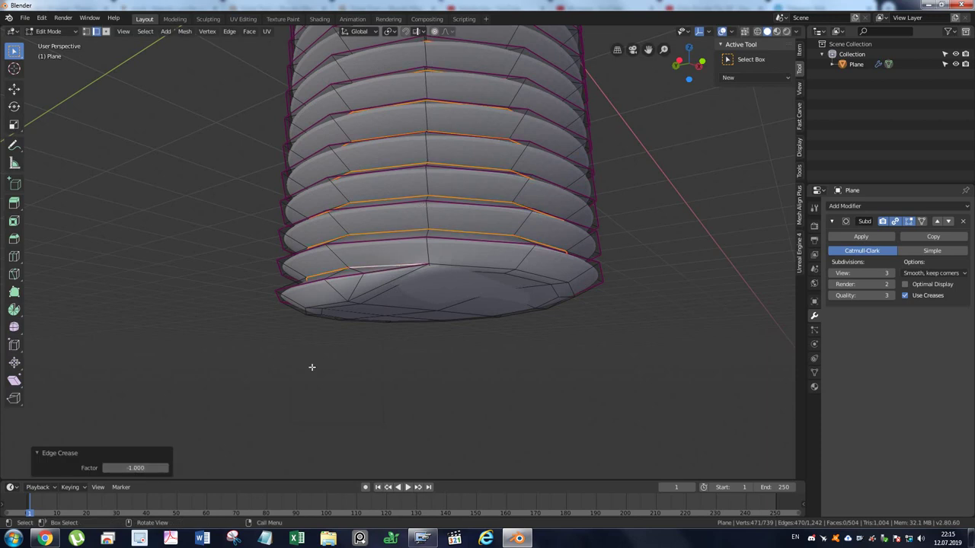
- Return to Object Mode and orbit around the smoothed threaded shaft
{"action": "key", "text": "ctrl+Tab"}
{"action": "left_click", "coordinate": [131, 279]}
{"action": "middle_click_drag", "start_coordinate": [191, 274], "coordinate": [297, 233]}
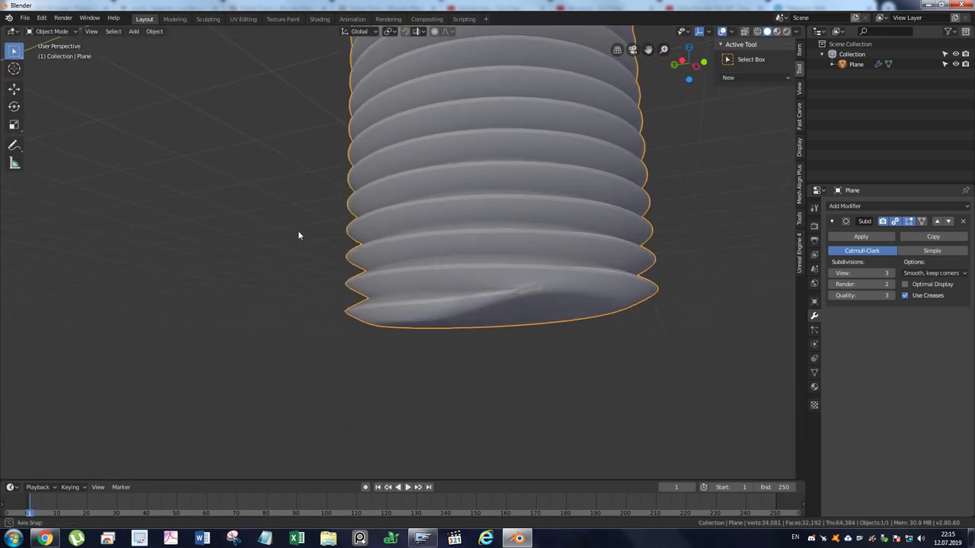
- In Edit Mode, select all and merge doubles at 0.0001 m, leaving 510 vertices
{"action": "key", "text": "ctrl+Tab"}
{"action": "left_click", "coordinate": [463, 265]}
{"action": "key", "text": "a"}
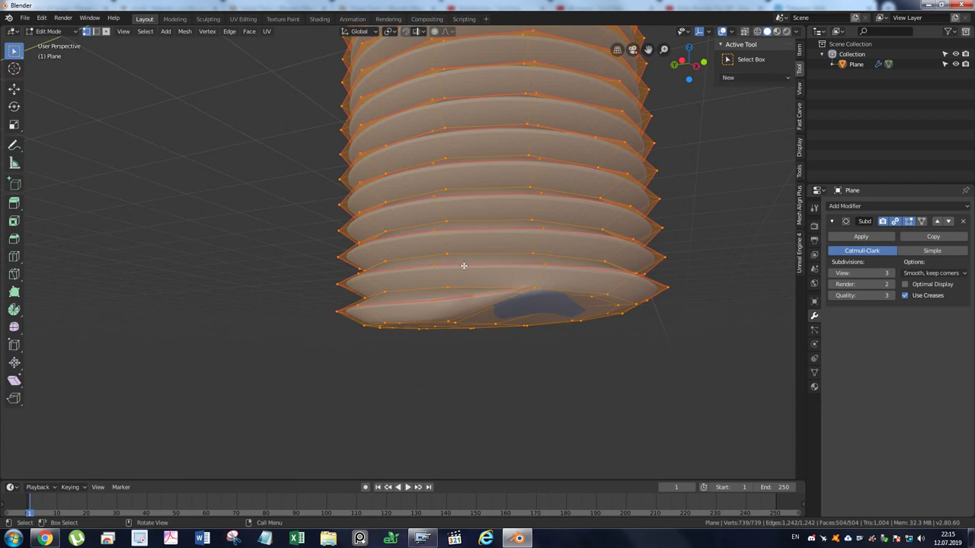
{"action": "right_click", "coordinate": [464, 267]}
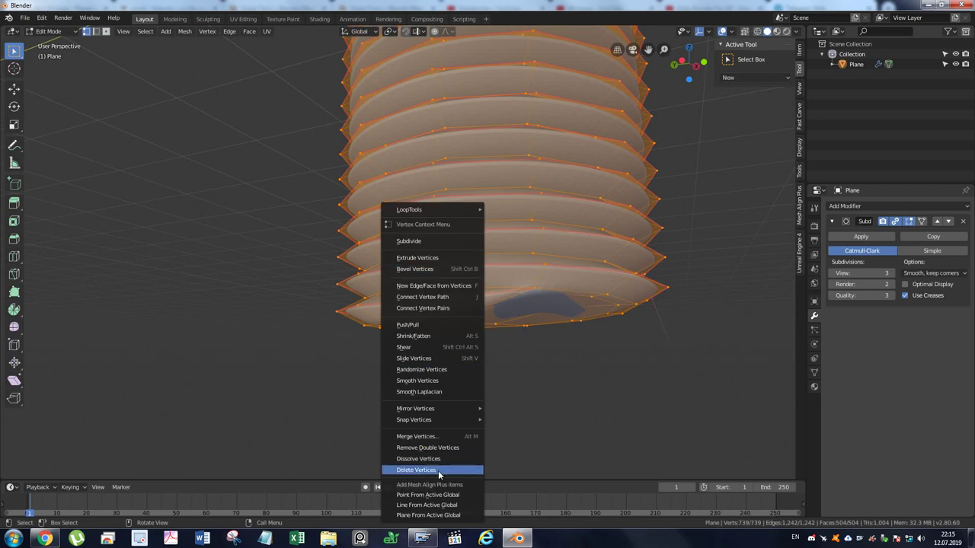
{"action": "left_click", "coordinate": [446, 451]}
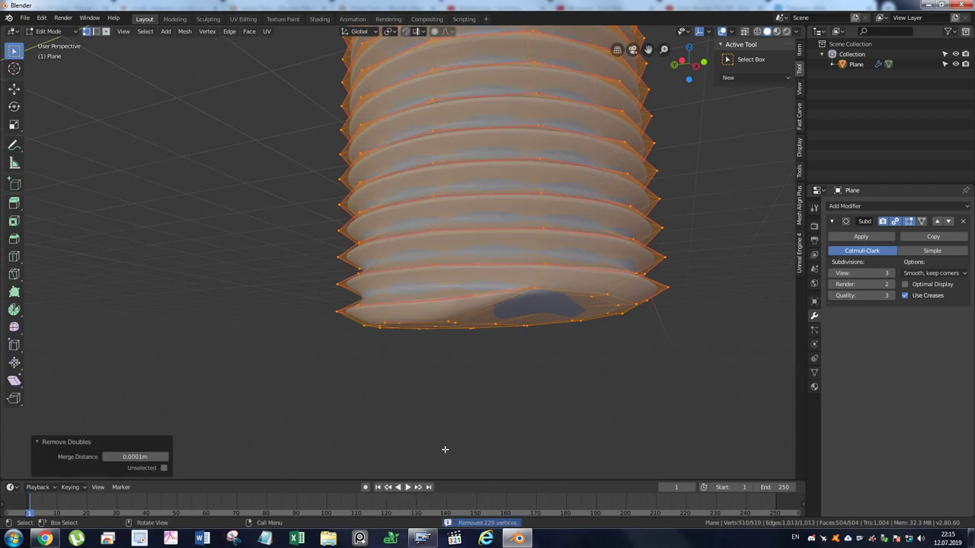
- Deselect, then Alt-select the thread's long edge loop
{"action": "left_click", "coordinate": [471, 287]}
{"action": "key", "text": "alt"}
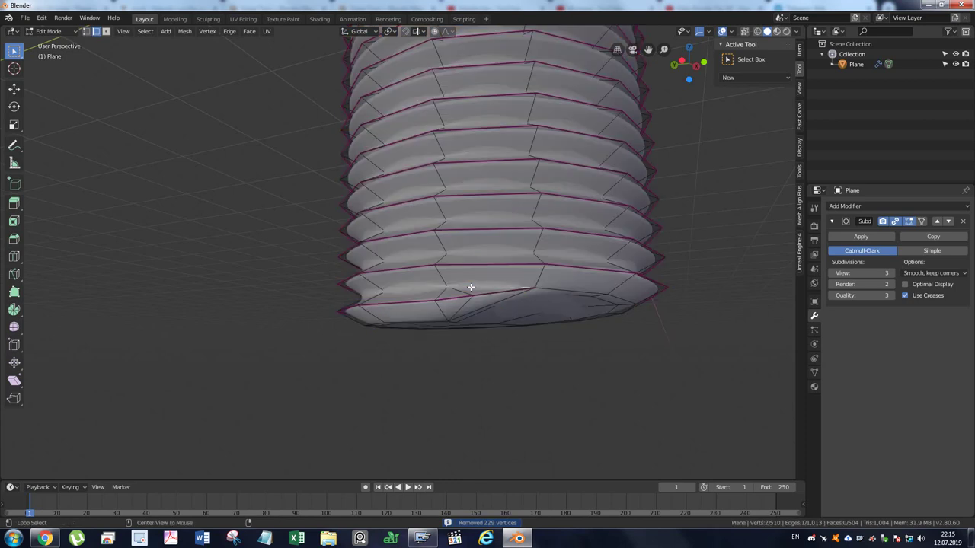
{"action": "left_click", "coordinate": [431, 289], "text": "alt"}
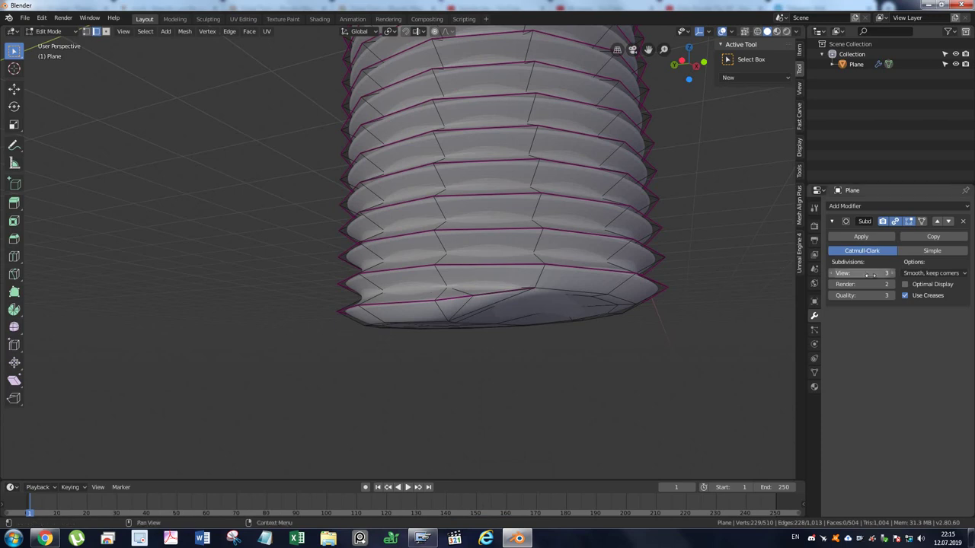
- Turn the Subdivision viewport level off to view the base mesh, then restore it to 3
{"action": "left_click", "coordinate": [831, 272]}
{"action": "left_click", "coordinate": [831, 273]}
{"action": "left_click", "coordinate": [831, 273]}
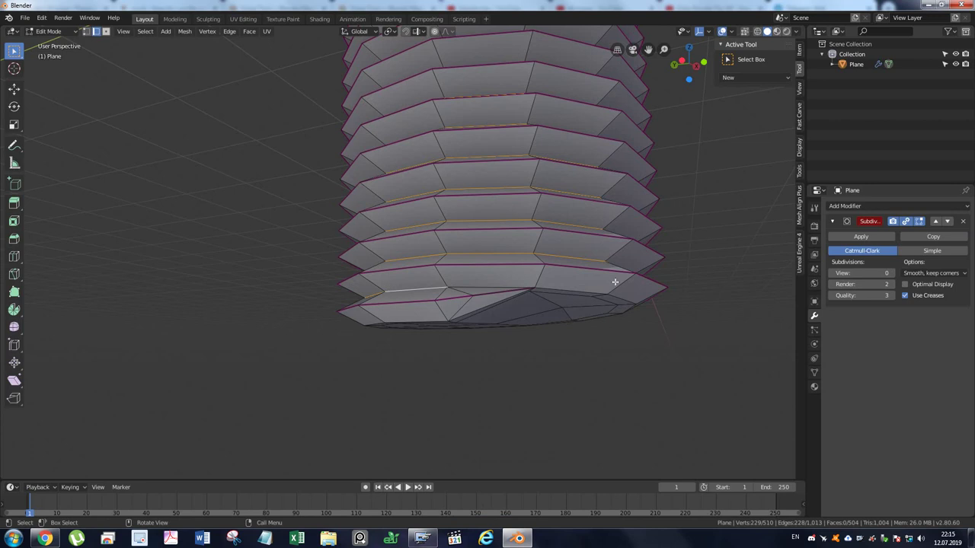
{"action": "left_click", "coordinate": [887, 270]}
{"action": "type", "text": "3"}
{"action": "key", "text": "Return"}
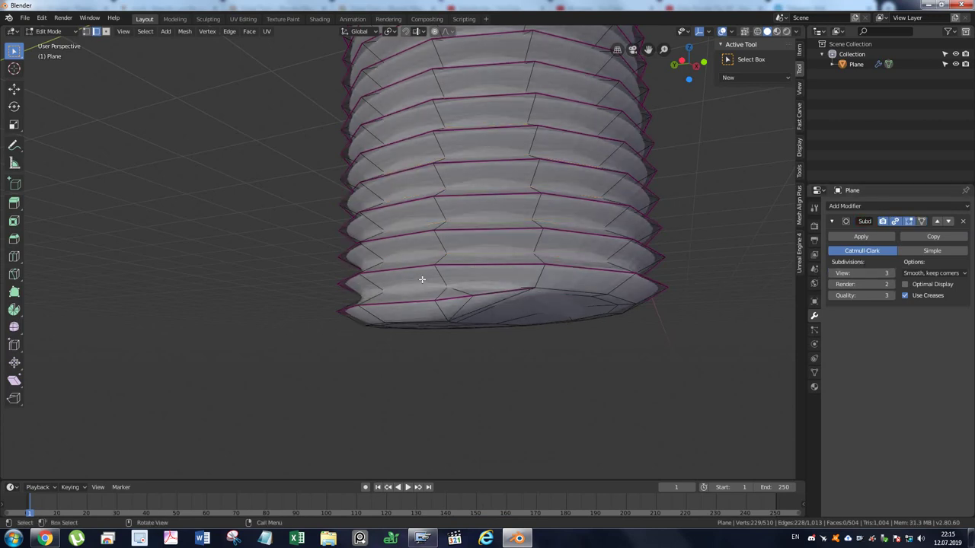
- Crease the selected long edge loop with a factor of 0.2
{"action": "right_click", "coordinate": [422, 280]}
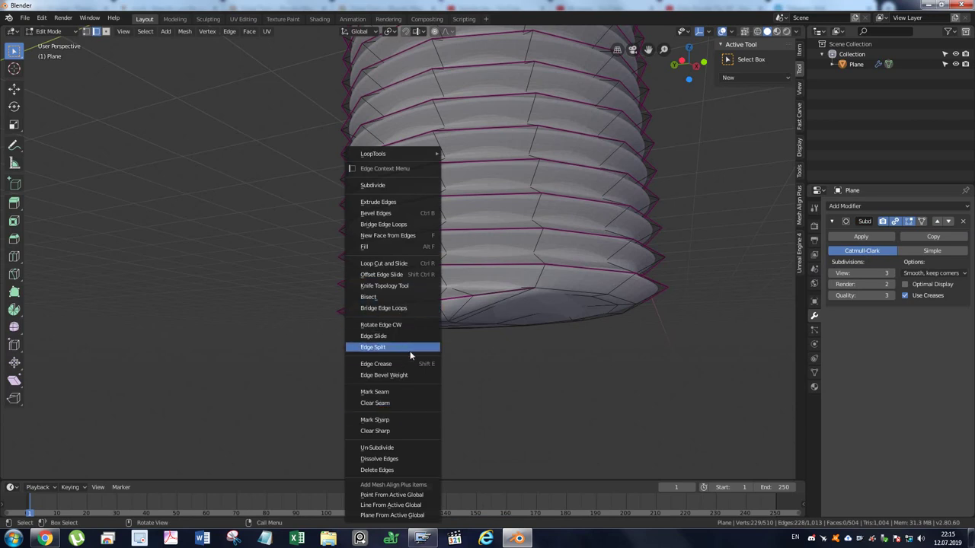
{"action": "left_click", "coordinate": [409, 364]}
{"action": "left_click", "coordinate": [365, 404]}
{"action": "left_click", "coordinate": [129, 470]}
{"action": "type", "text": "0.2"}
{"action": "key", "text": "Return"}
- Leave Edit Mode and bring up the object context menu
{"action": "key", "text": "ctrl+Tab"}
{"action": "left_click", "coordinate": [381, 285]}
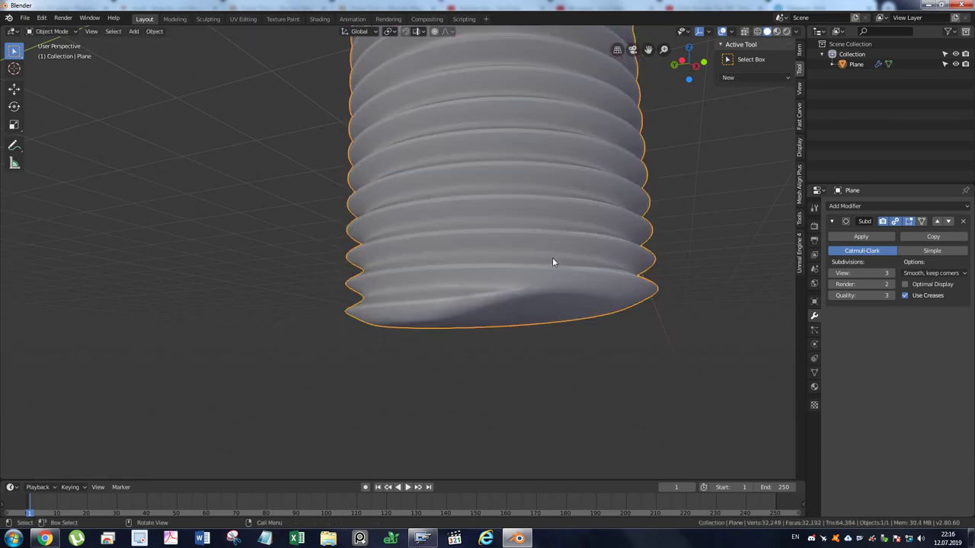
{"action": "right_click", "coordinate": [521, 243]}
- Shade the shaft smooth and enter Edit Mode, viewing its bottom end
{"action": "left_click", "coordinate": [518, 238]}
{"action": "mouse_move", "coordinate": [561, 273]}
{"action": "middle_mouse_down"}
{"action": "mouse_move", "coordinate": [487, 155]}
{"action": "mouse_move", "coordinate": [584, 237]}
{"action": "mouse_move", "coordinate": [553, 227]}
{"action": "mouse_move", "coordinate": [564, 203]}
{"action": "mouse_move", "coordinate": [373, 261]}
{"action": "middle_mouse_up"}
{"action": "key", "text": "ctrl+Tab"}
{"action": "left_click", "coordinate": [516, 240]}
- Select only the eight faces of the shaft's bottom end cap
{"action": "key", "text": "alt+a"}
{"action": "left_click", "coordinate": [431, 238]}
{"action": "left_click", "coordinate": [450, 263], "text": "shift"}
{"action": "left_click", "coordinate": [490, 261], "text": "shift"}
{"action": "left_click", "coordinate": [494, 236], "text": "shift"}
{"action": "left_click", "coordinate": [528, 223], "text": "shift"}
{"action": "left_click", "coordinate": [537, 247], "text": "shift"}
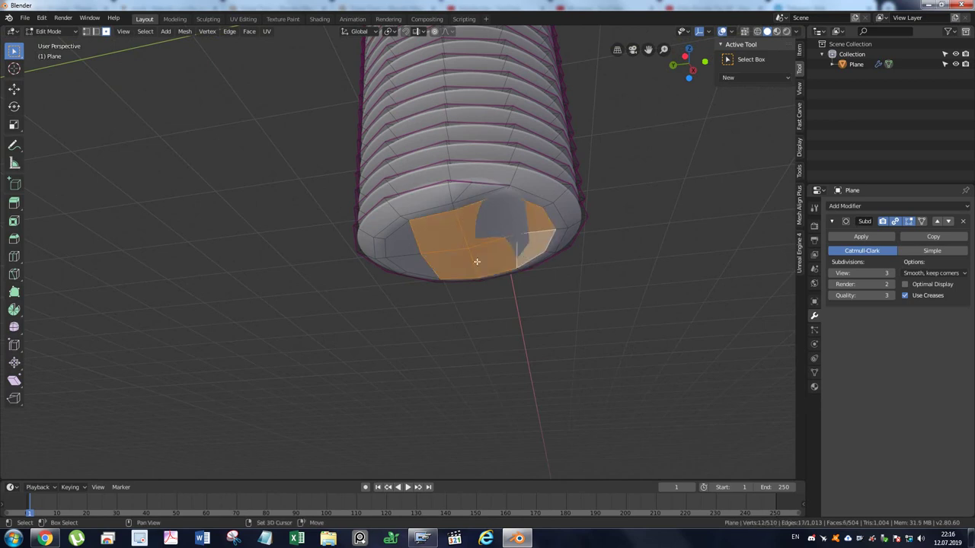
{"action": "left_click", "coordinate": [403, 243], "text": "shift"}
{"action": "left_click", "coordinate": [413, 262], "text": "shift"}
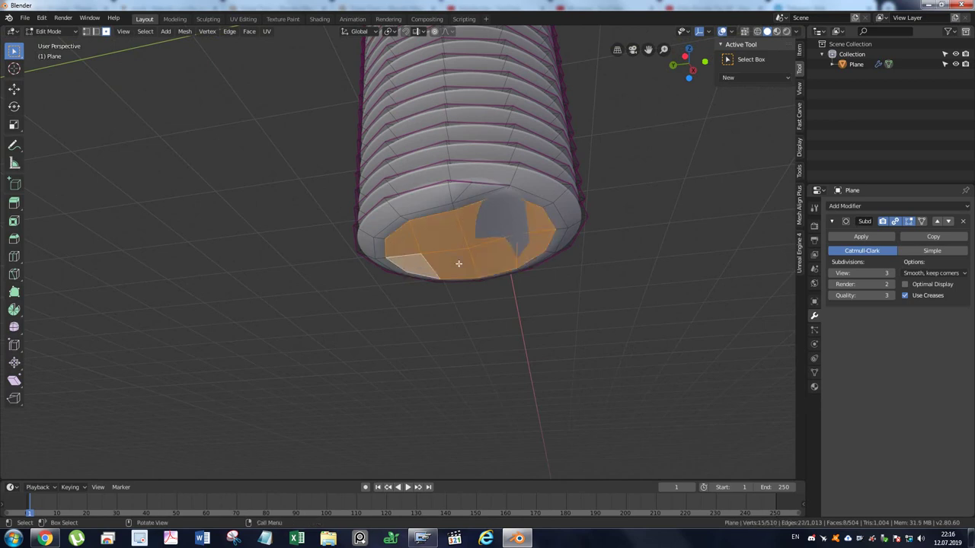
- Flatten the cap faces to zero Z scale and lower them 0.0462 m along Z
{"action": "key", "text": "s"}
{"action": "key", "text": "z"}
{"action": "key", "text": "0"}
{"action": "key", "text": "Return"}
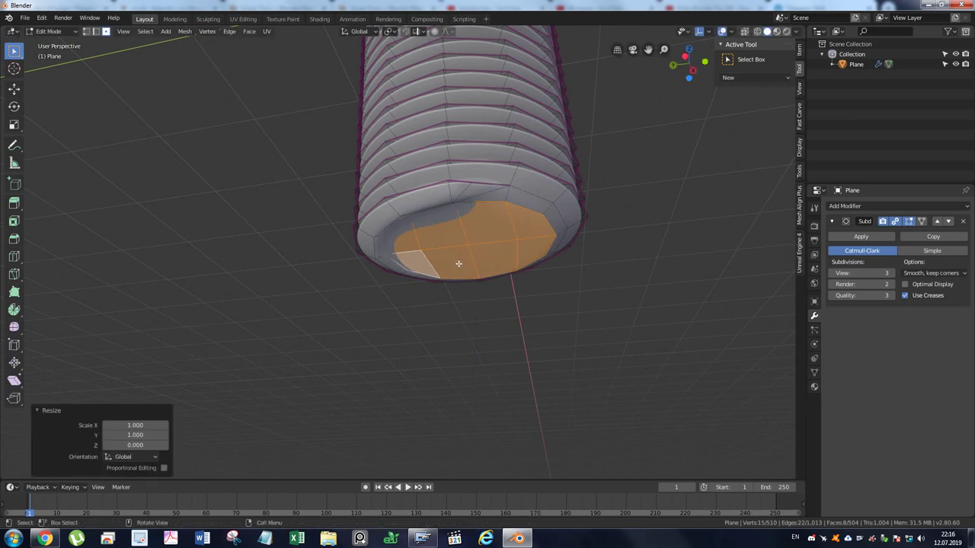
{"action": "key", "text": "g"}
{"action": "key", "text": "z"}
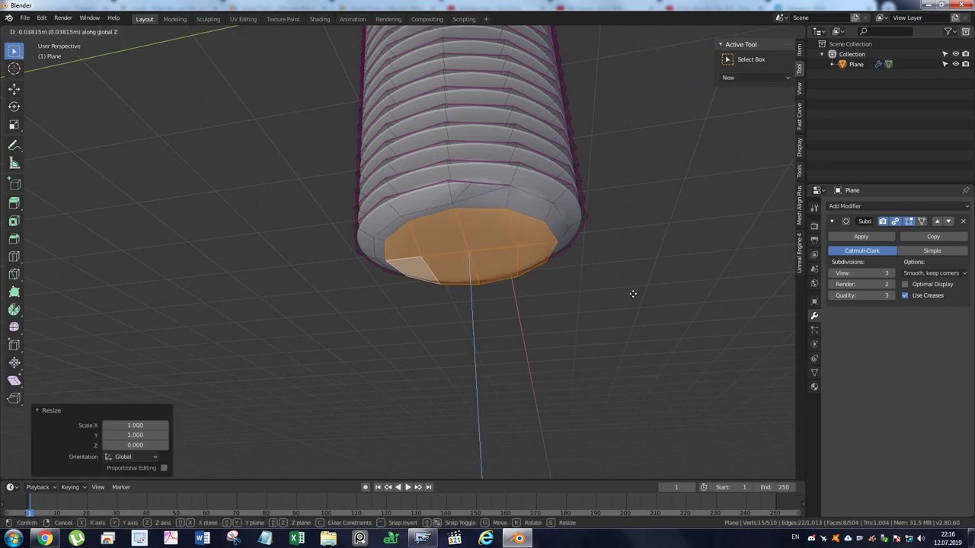
{"action": "left_click", "coordinate": [631, 298]}
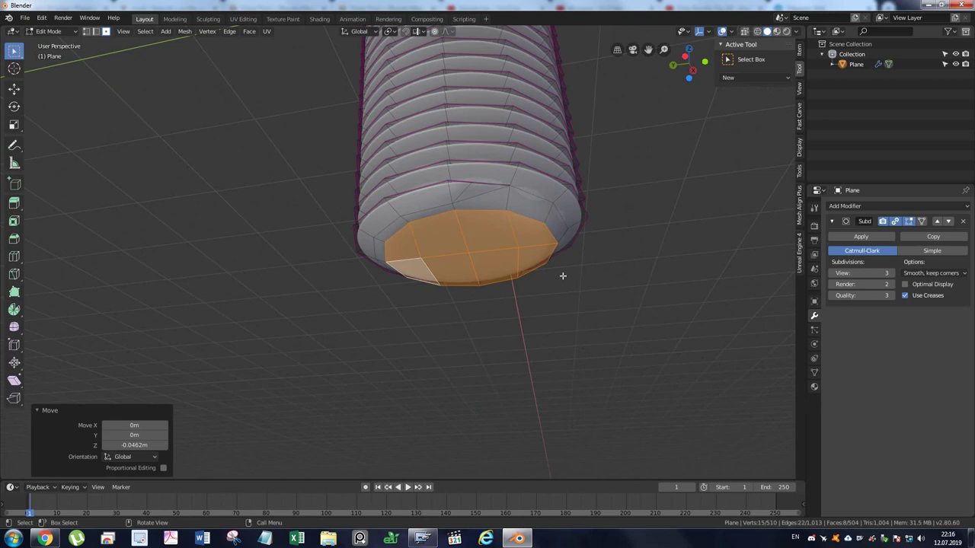
- Return to Object Mode and orbit around the finished threaded shaft
{"action": "key", "text": "ctrl+Tab"}
{"action": "left_click", "coordinate": [484, 235]}
{"action": "mouse_move", "coordinate": [514, 233]}
{"action": "middle_mouse_down"}
{"action": "mouse_move", "coordinate": [475, 261]}
{"action": "mouse_move", "coordinate": [583, 263]}
{"action": "mouse_move", "coordinate": [488, 150]}
{"action": "mouse_move", "coordinate": [429, 256]}
{"action": "mouse_move", "coordinate": [485, 258]}
{"action": "mouse_move", "coordinate": [496, 231]}
{"action": "mouse_move", "coordinate": [478, 235]}
{"action": "middle_mouse_up"}
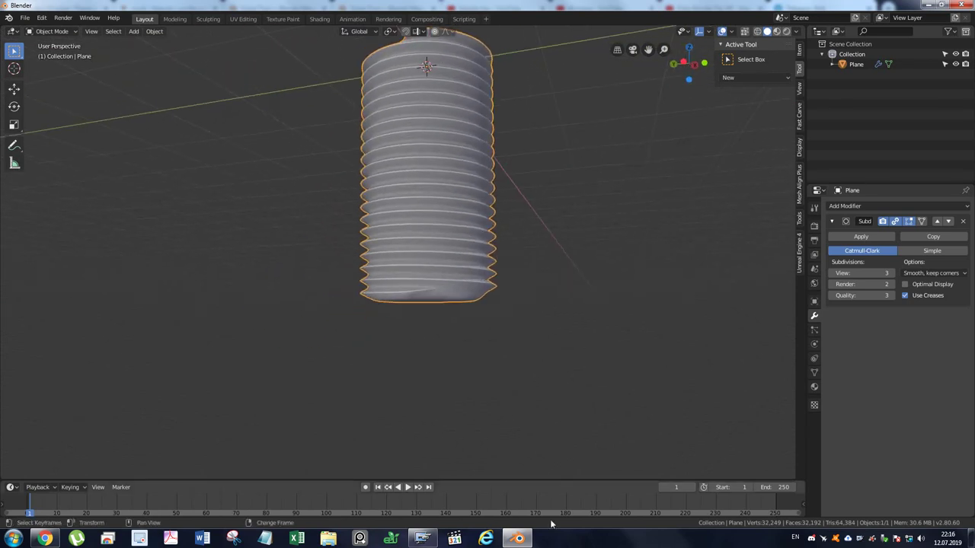